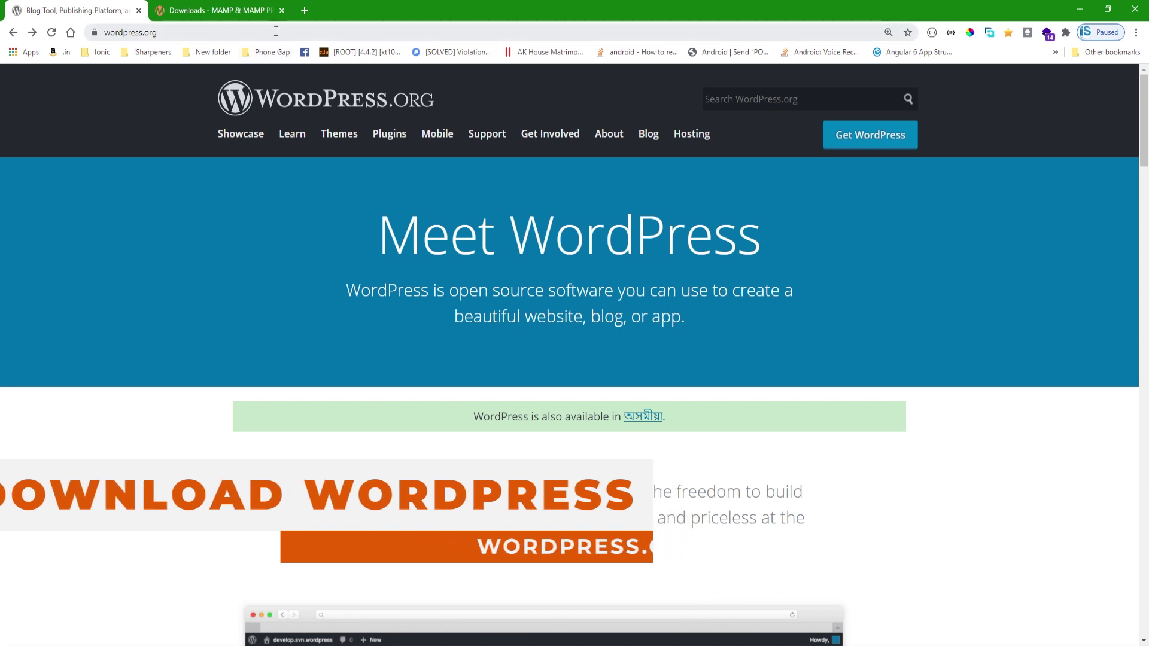
# - Download the WordPress 5.6 zip and the MAMP 4.2.0 Windows installer into the Apps folder
pyautogui.click(867, 135)
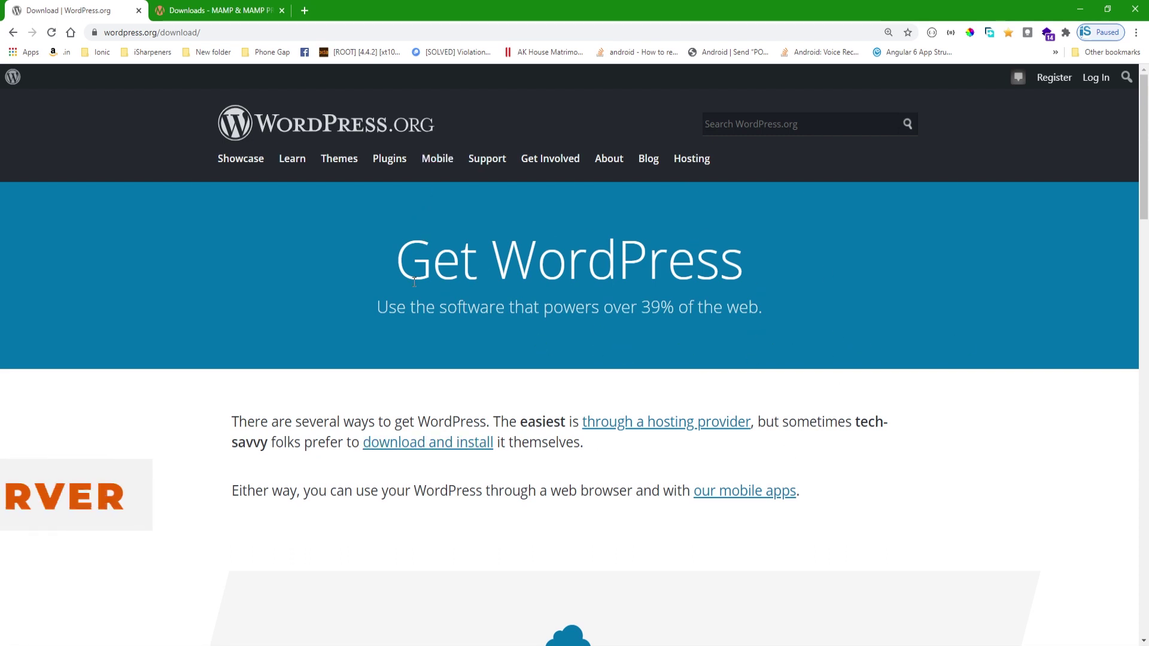
pyautogui.click(228, 12)
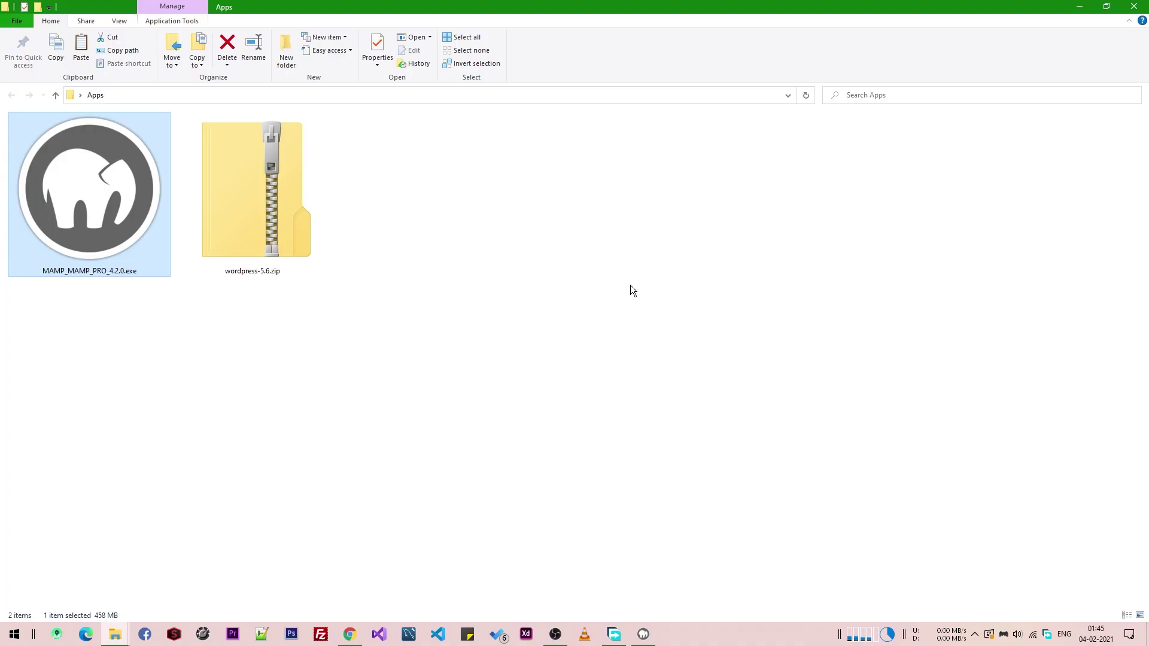
# - Launch the MAMP installer, exclude MAMP PRO and Apple Bonjour, and accept the license
pyautogui.doubleClick(101, 223)
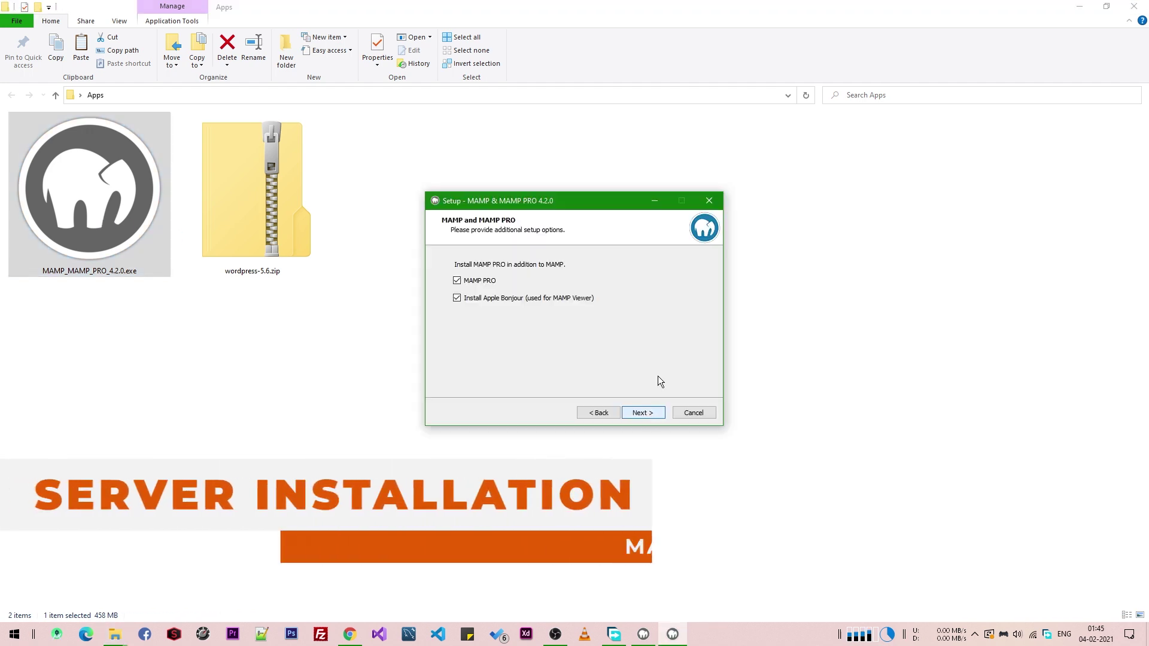
pyautogui.click(457, 280)
pyautogui.click(457, 298)
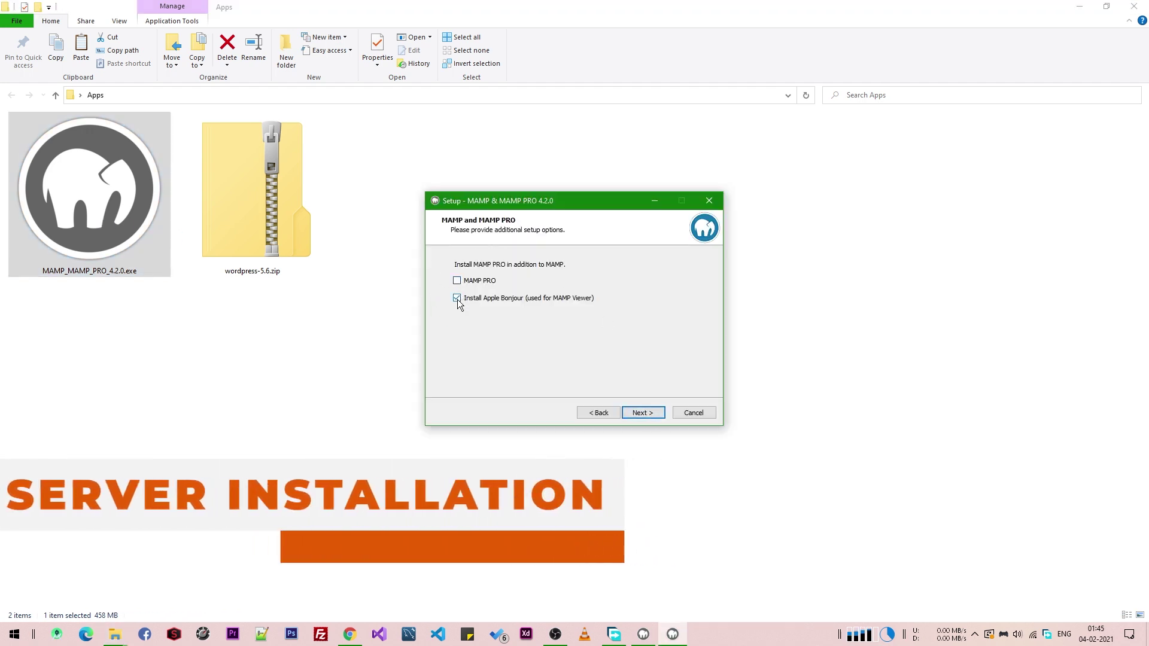
pyautogui.click(662, 413)
pyautogui.click(453, 376)
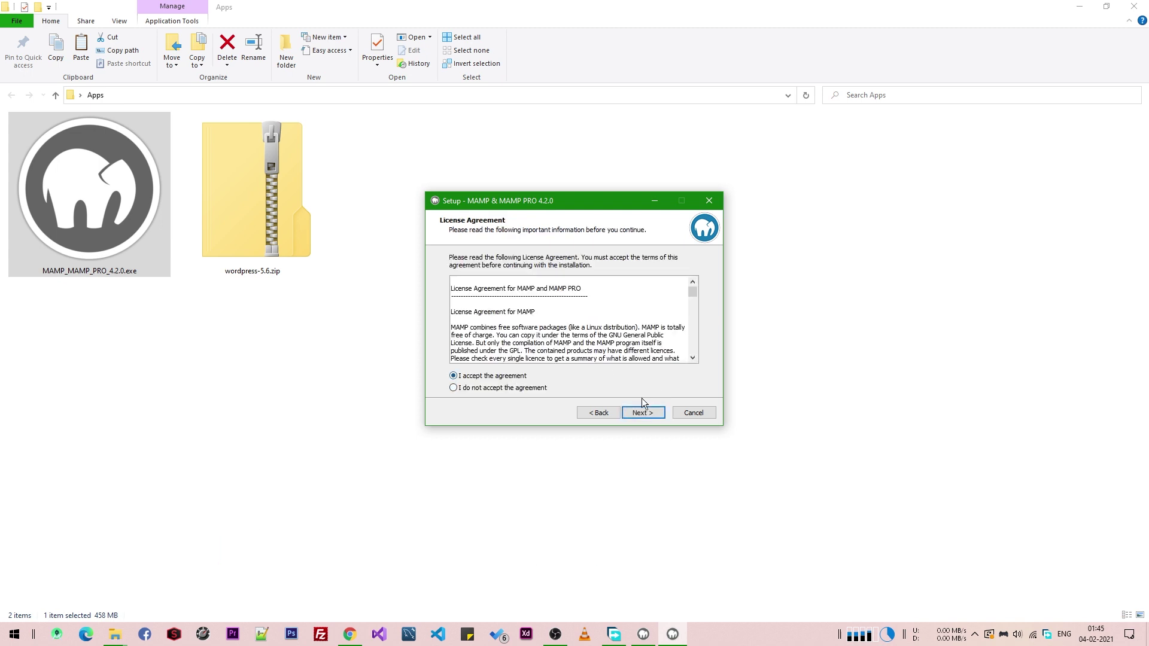
# - Install MAMP to C:\MAMP with default folder and tasks, then close the finished wizard
pyautogui.click(644, 415)
pyautogui.click(644, 415)
pyautogui.click(644, 413)
pyautogui.click(644, 413)
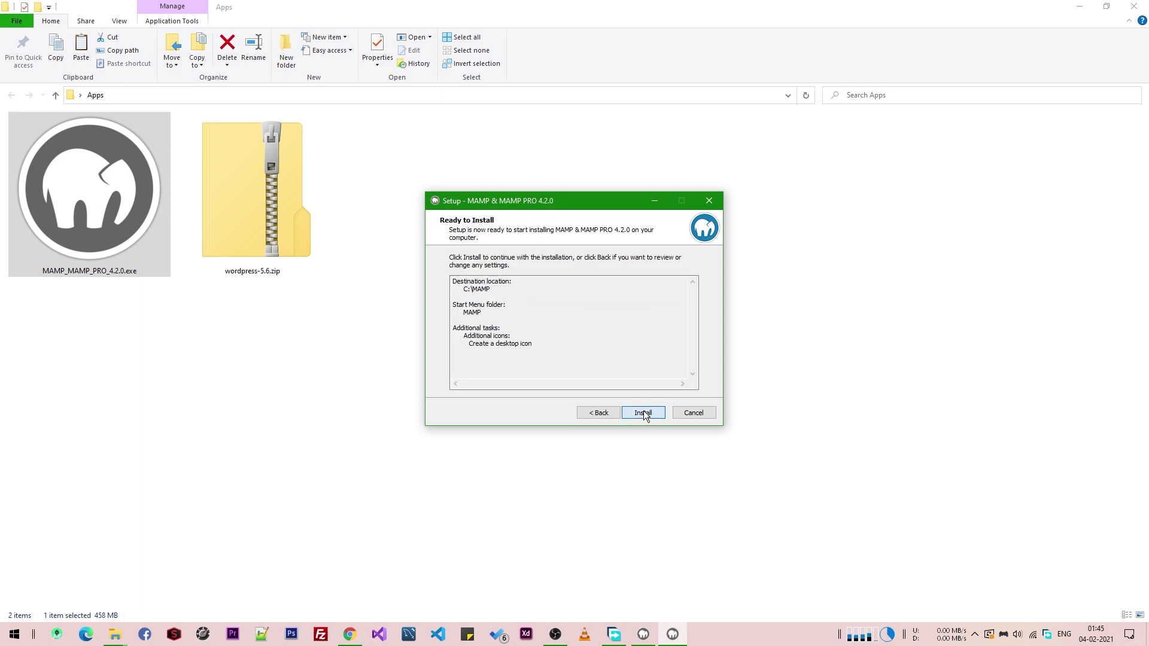
pyautogui.click(644, 413)
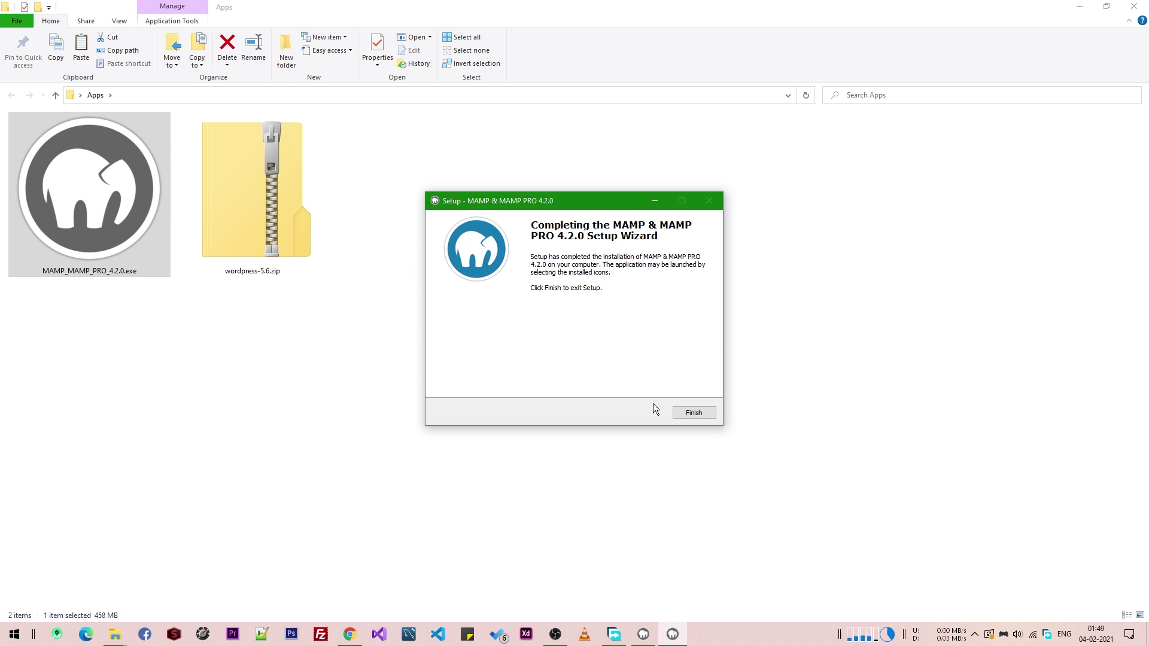
pyautogui.click(689, 412)
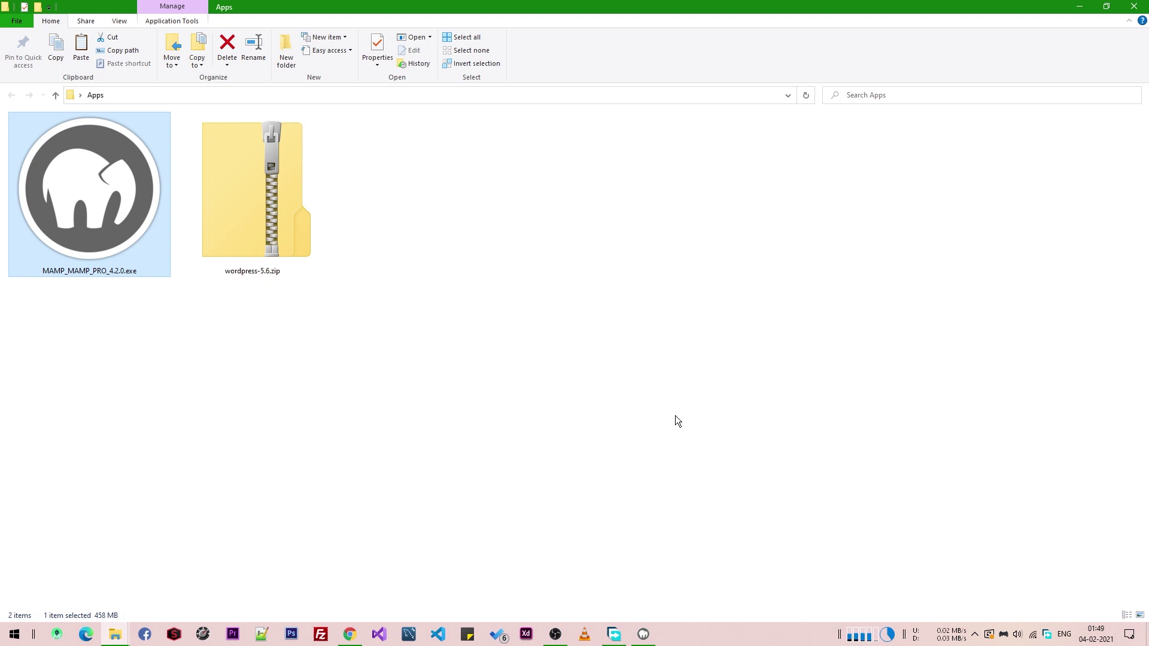
# - Open C:\mamp via the Run prompt and go into its htdocs folder
pyautogui.press('super+r')
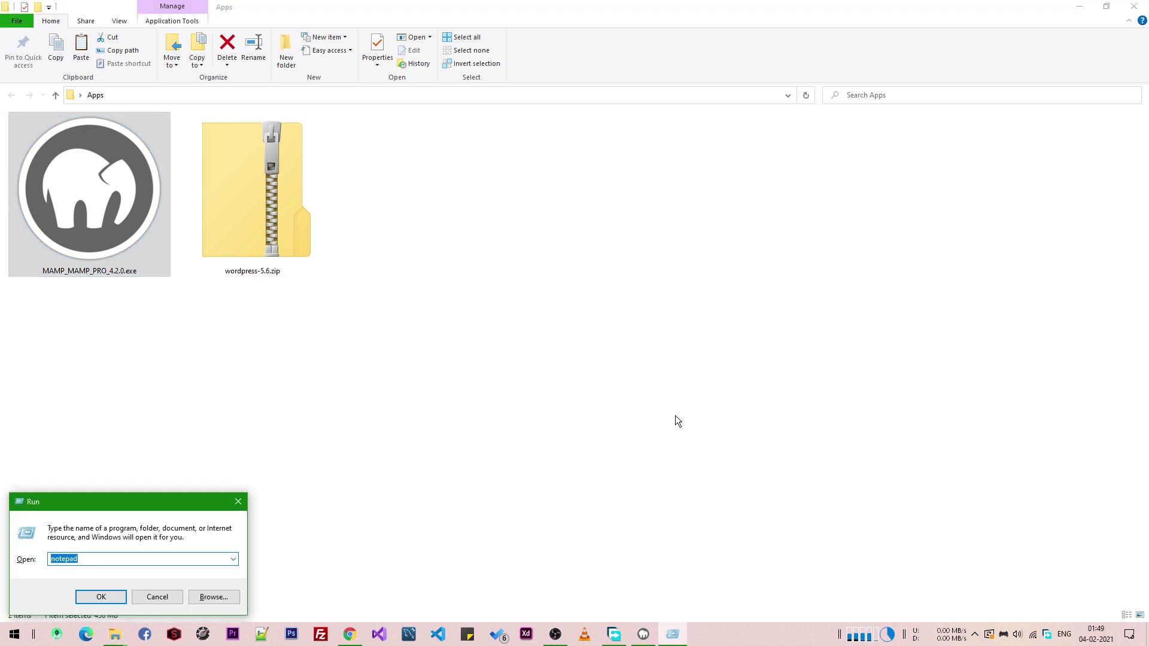
pyautogui.write('c:\\')
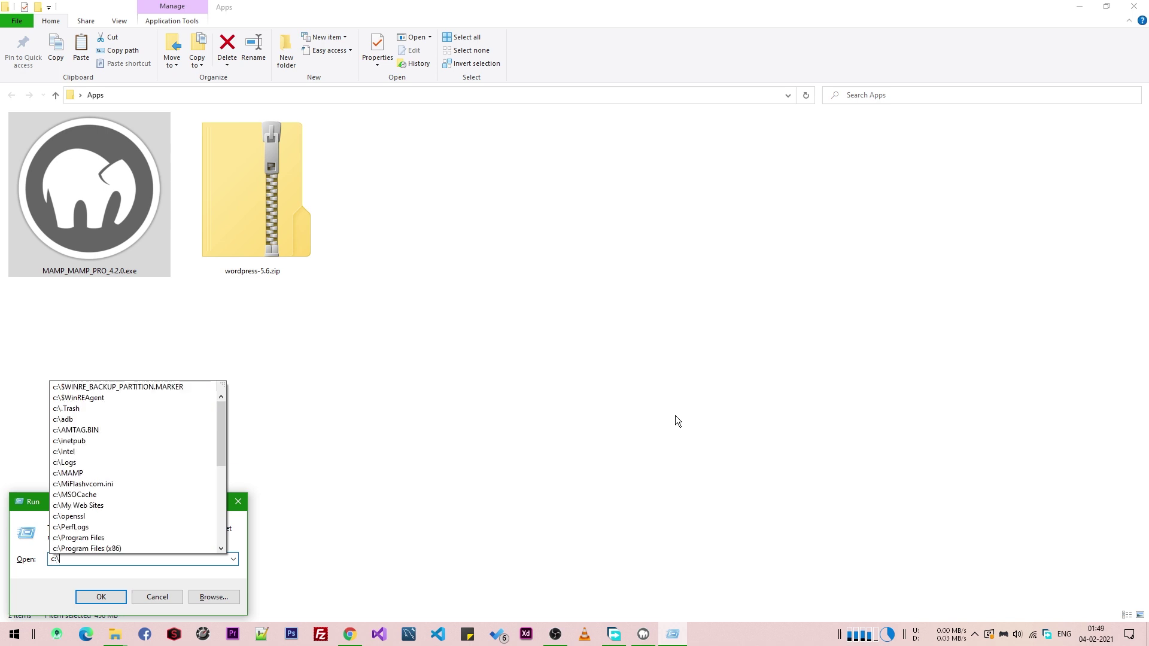
pyautogui.write('mamp')
pyautogui.press('Return')
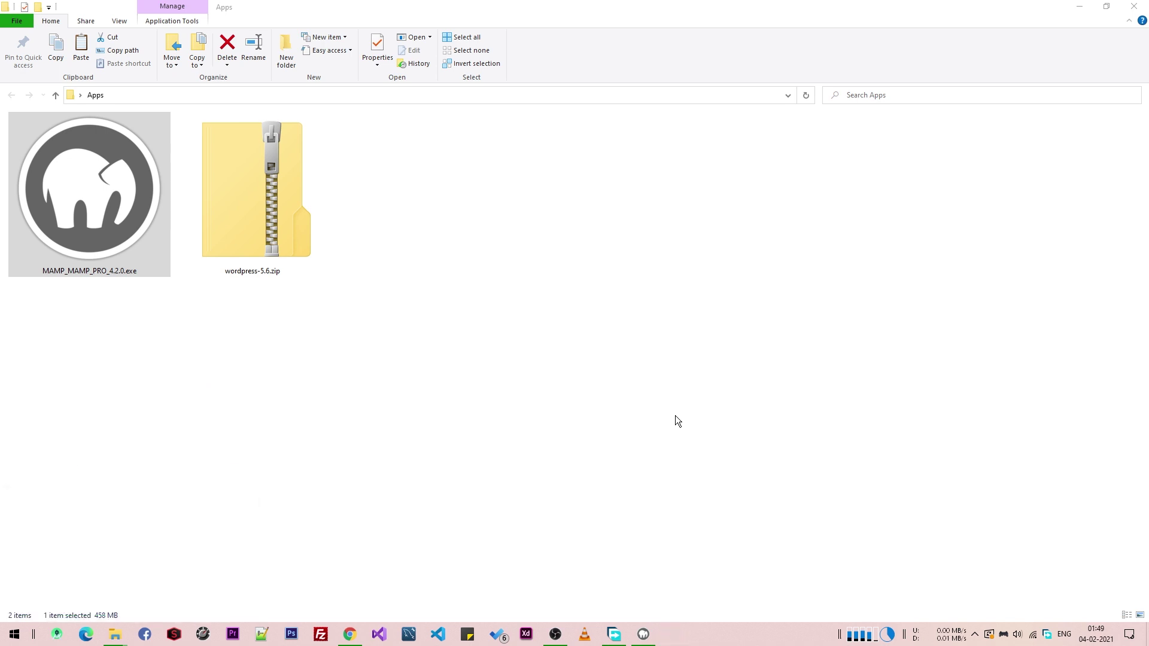
pyautogui.doubleClick(610, 165)
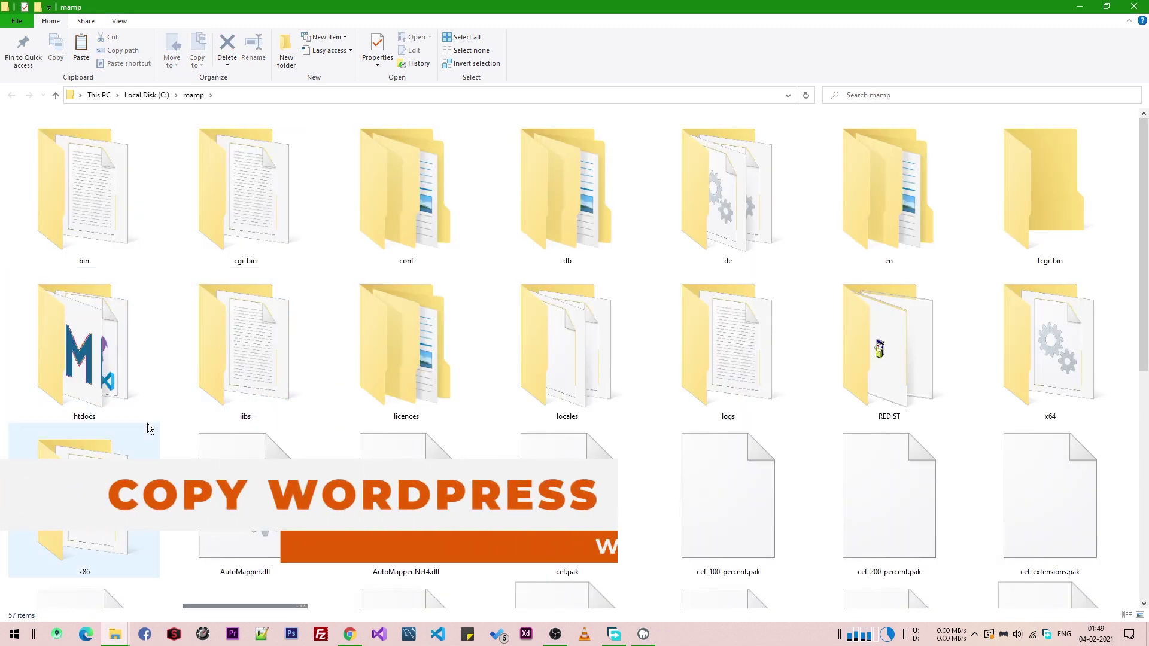
pyautogui.doubleClick(91, 390)
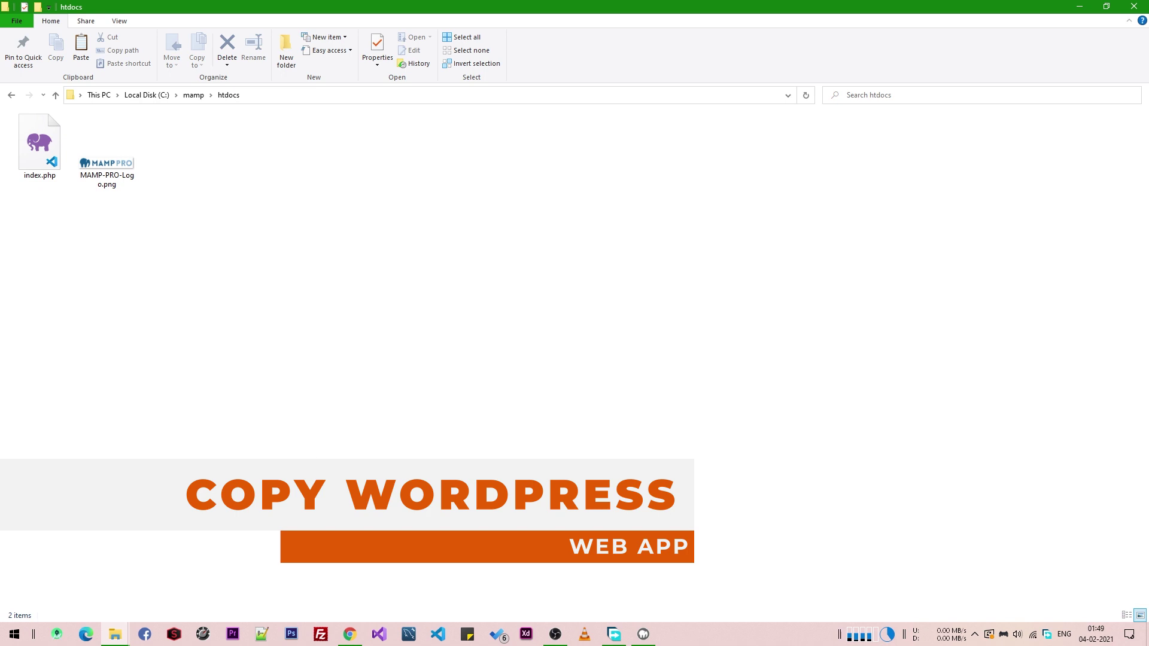
# - Create a new folder named news-app in htdocs and open it
pyautogui.rightClick(393, 240)
pyautogui.moveTo(455, 463)
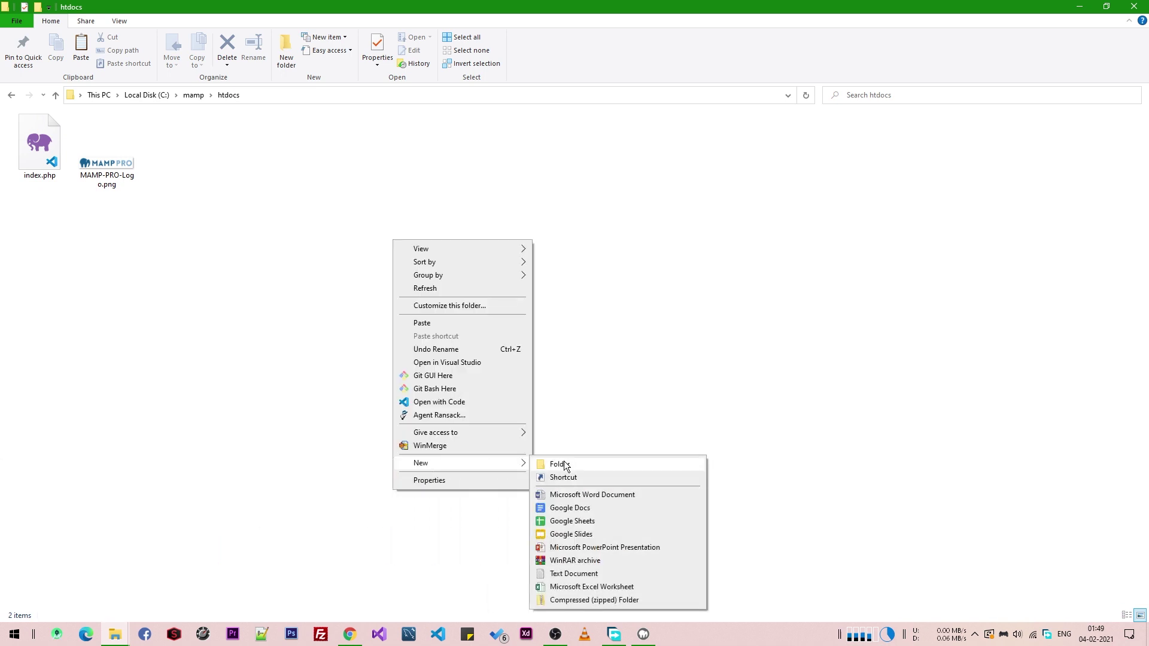
pyautogui.click(560, 465)
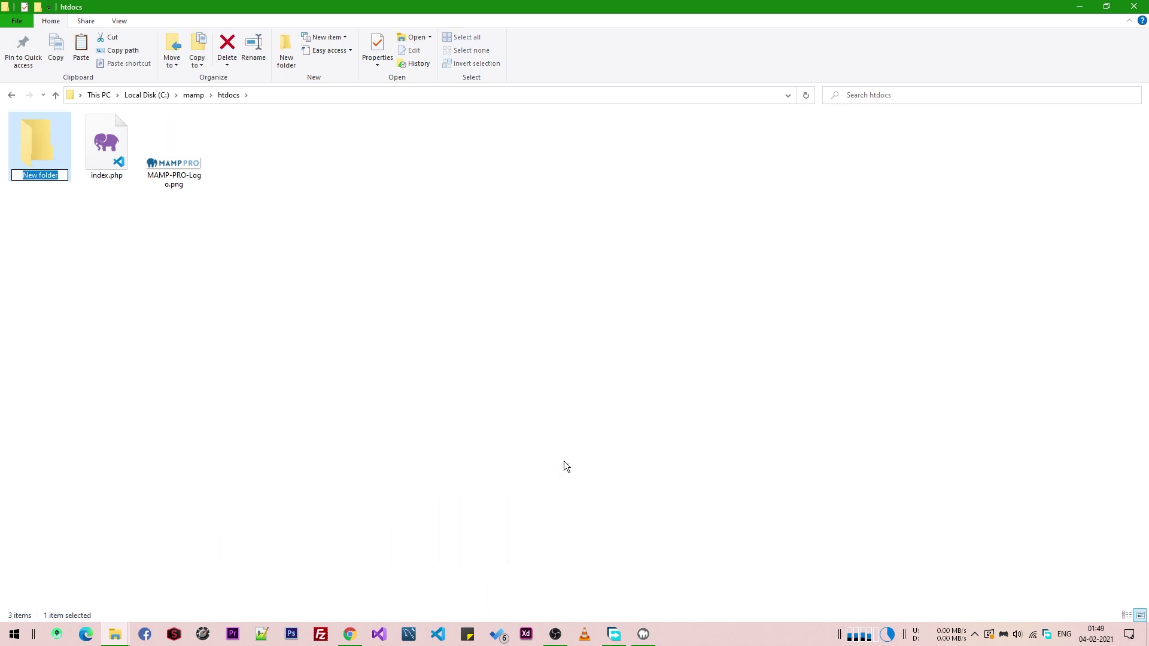
pyautogui.write('news-app')
pyautogui.press('Return')
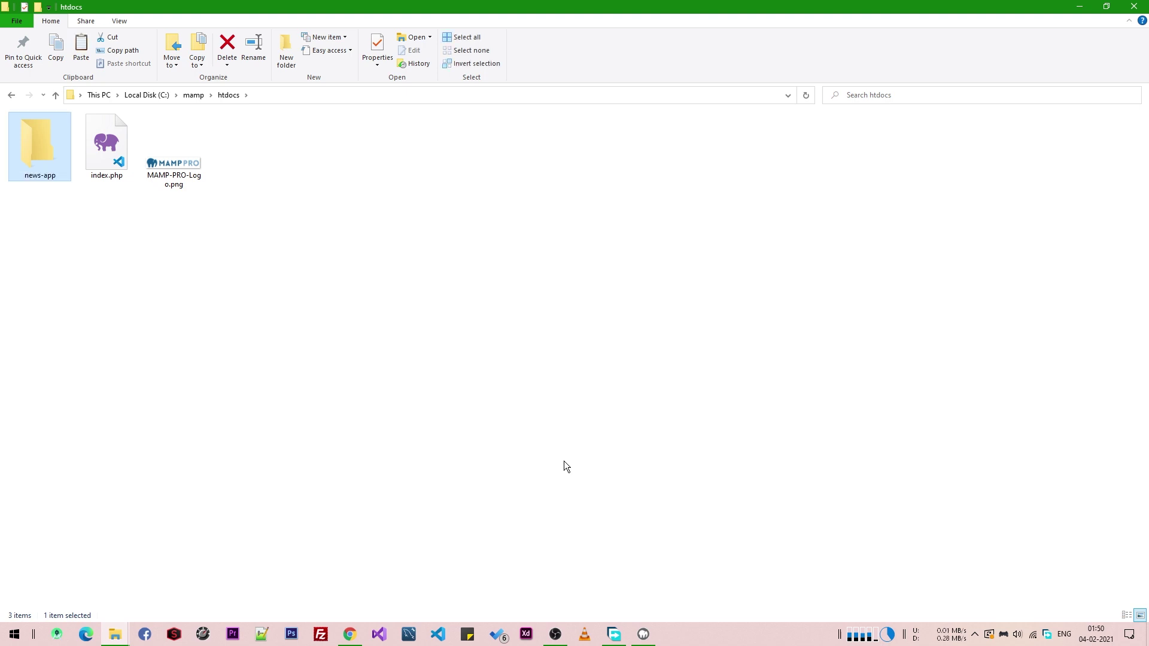
pyautogui.press('Return')
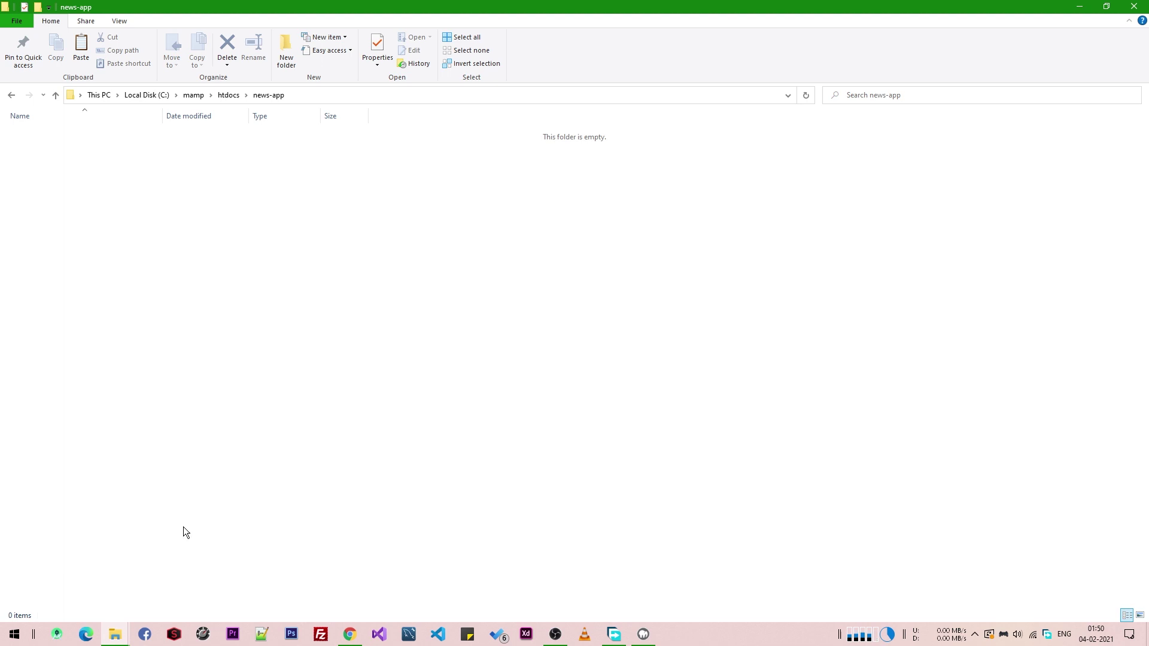
# - Copy wordpress-5.6.zip from the Apps folder and paste it into news-app
pyautogui.moveTo(85, 635); pyautogui.dragTo(113, 638)
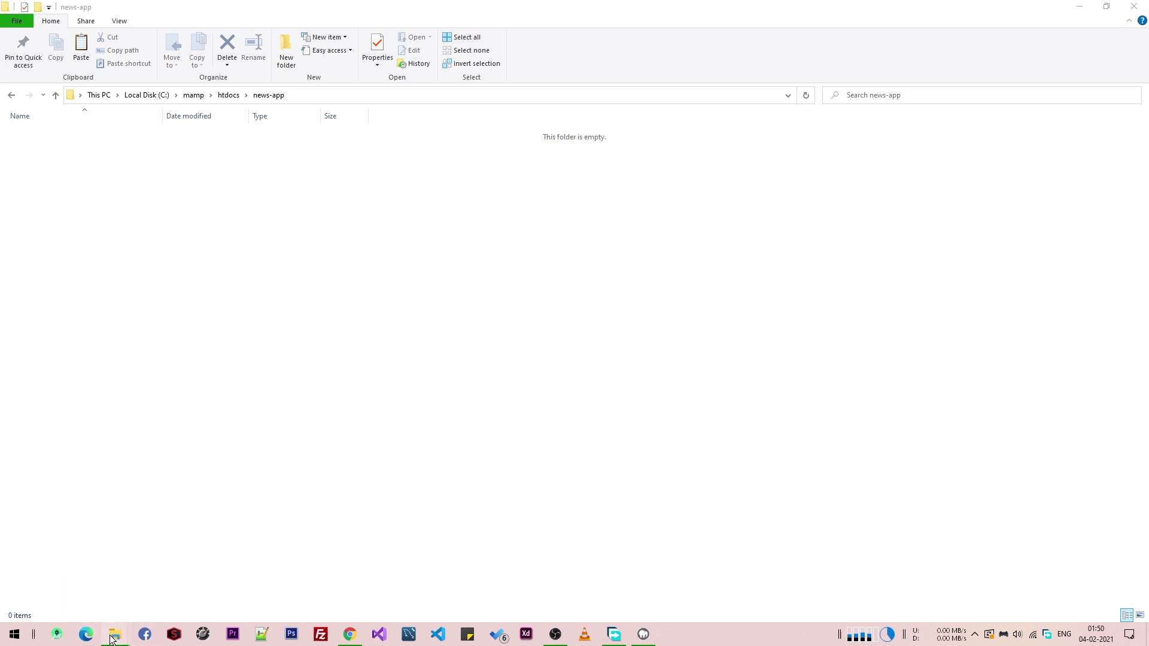
pyautogui.moveTo(114, 635)
pyautogui.click(194, 589)
pyautogui.click(235, 228)
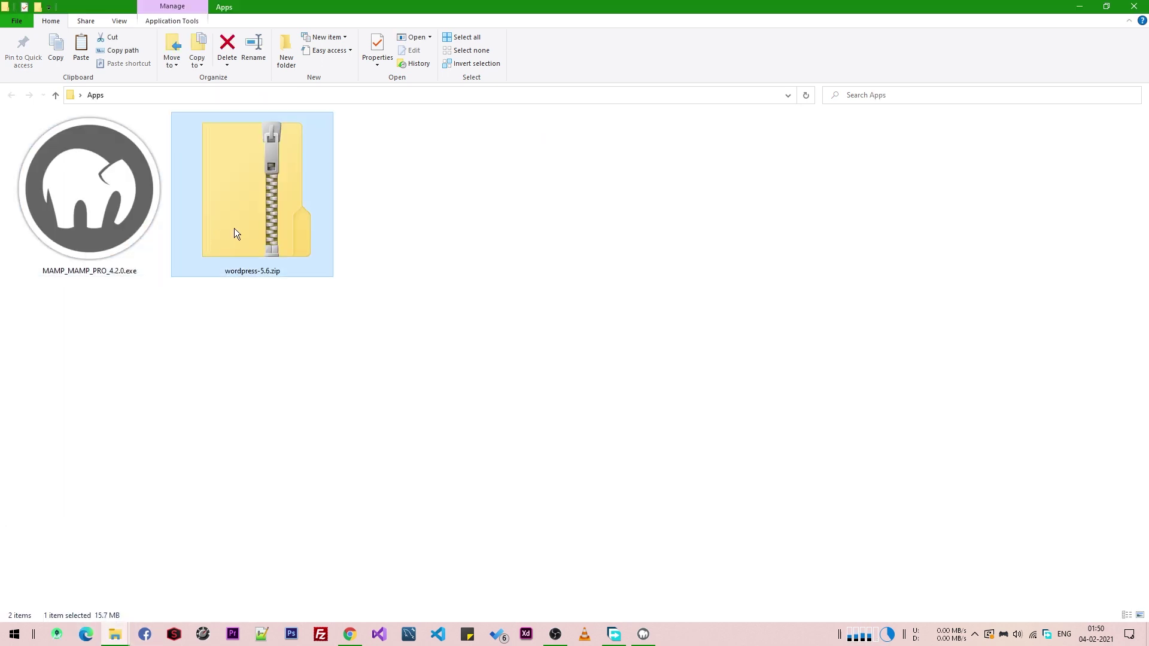
pyautogui.rightClick(234, 228)
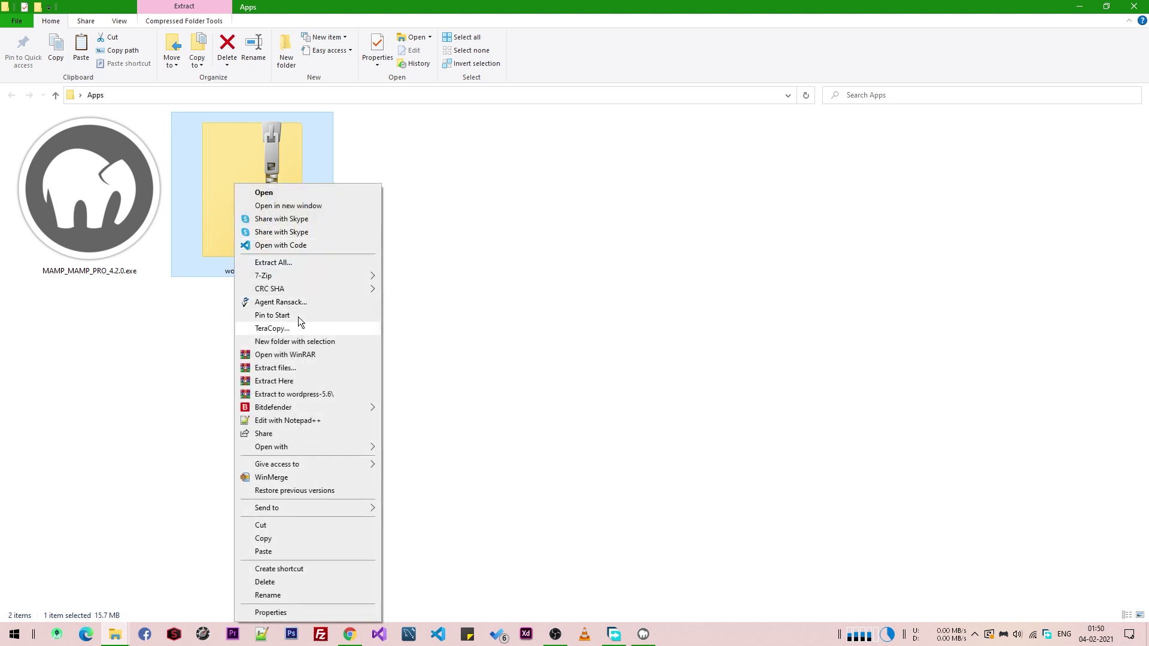
pyautogui.click(289, 537)
pyautogui.hotkey('alt', 'Tab')
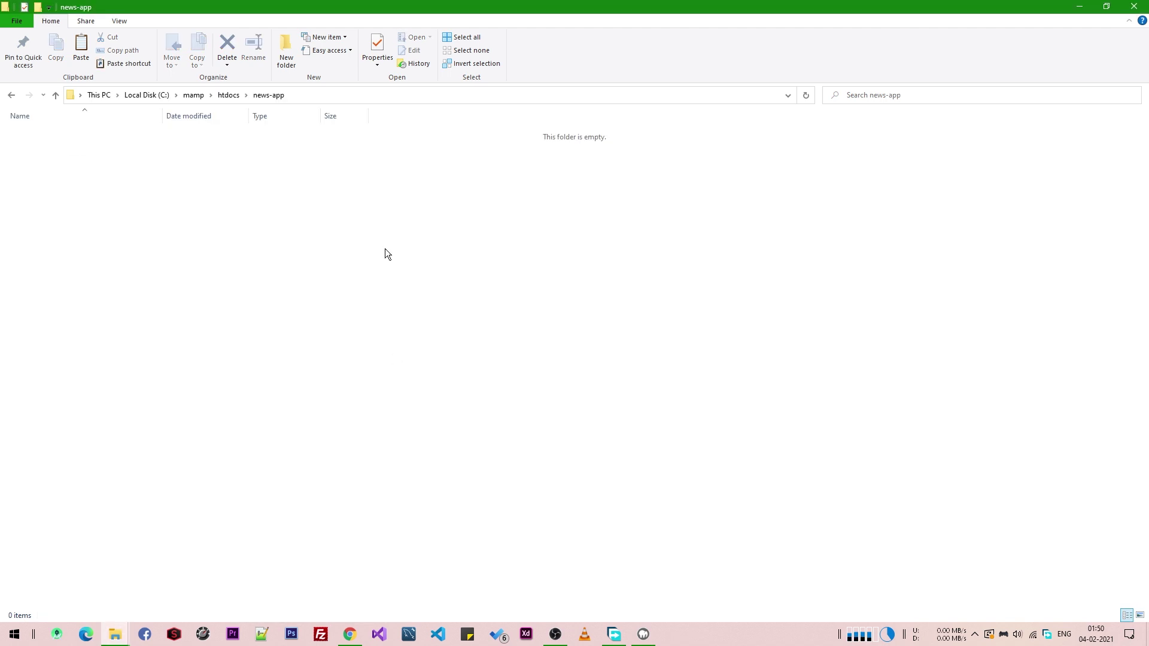
pyautogui.rightClick(385, 249)
pyautogui.click(430, 332)
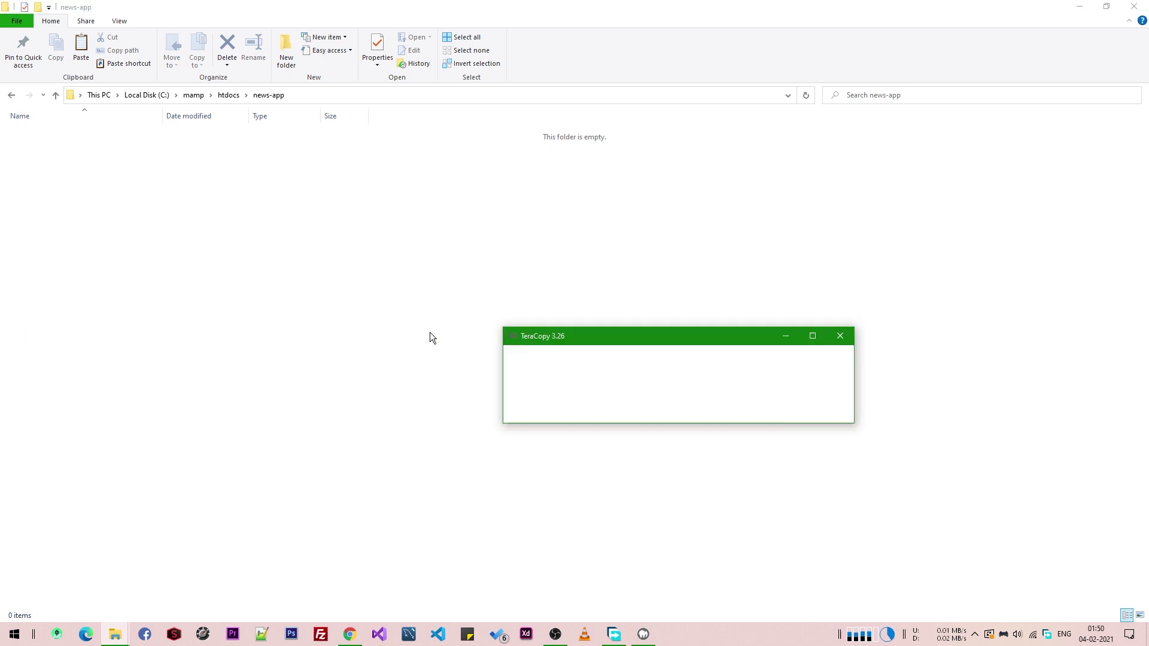
# - Extract the zip into news-app and open the extracted wordpress folder
pyautogui.rightClick(69, 135)
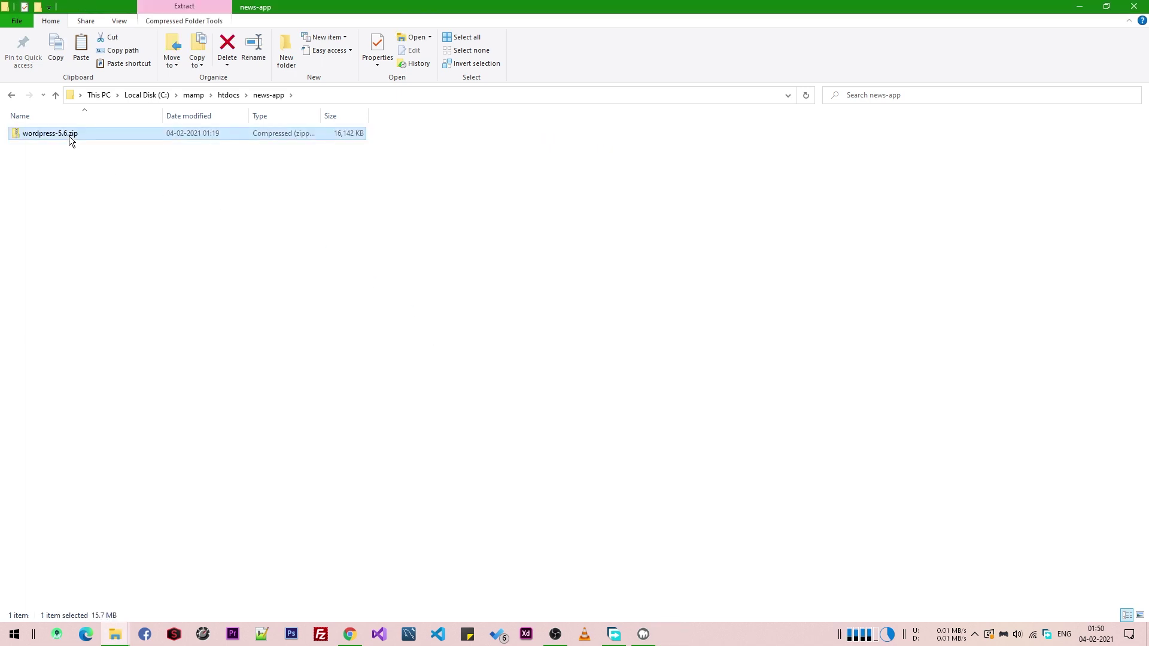
pyautogui.click(135, 219)
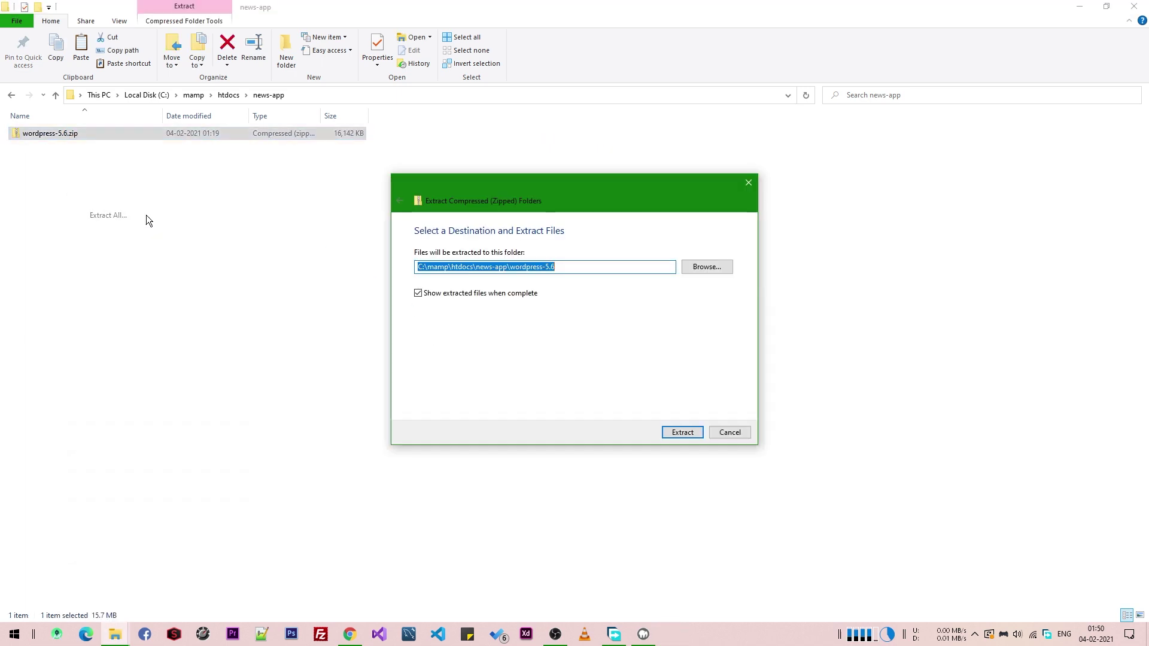
pyautogui.click(683, 431)
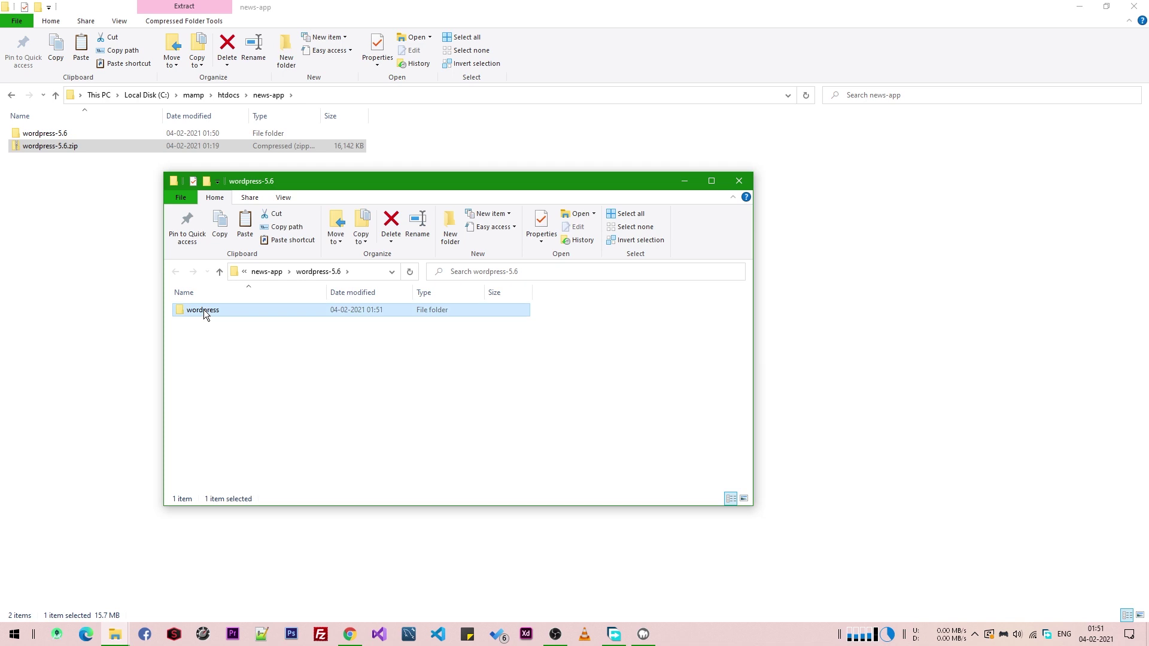
pyautogui.doubleClick(203, 311)
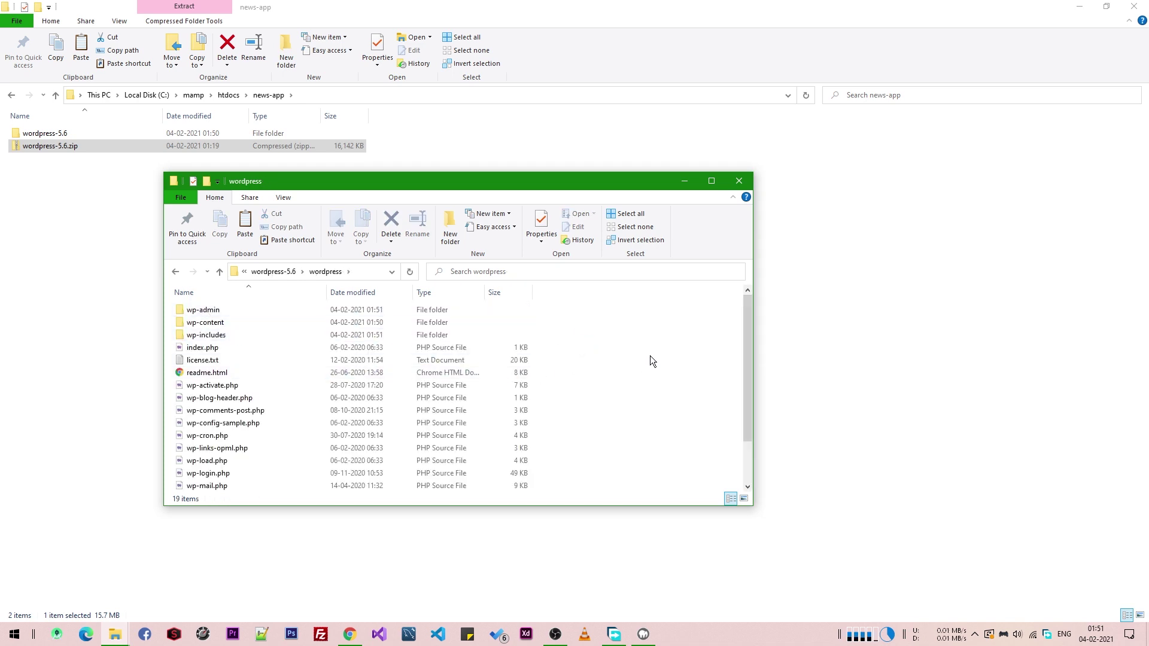
# - Move all 19 WordPress files and folders up into news-app
pyautogui.hotkey('ctrl', 'a')
pyautogui.hotkey('ctrl', 'x')
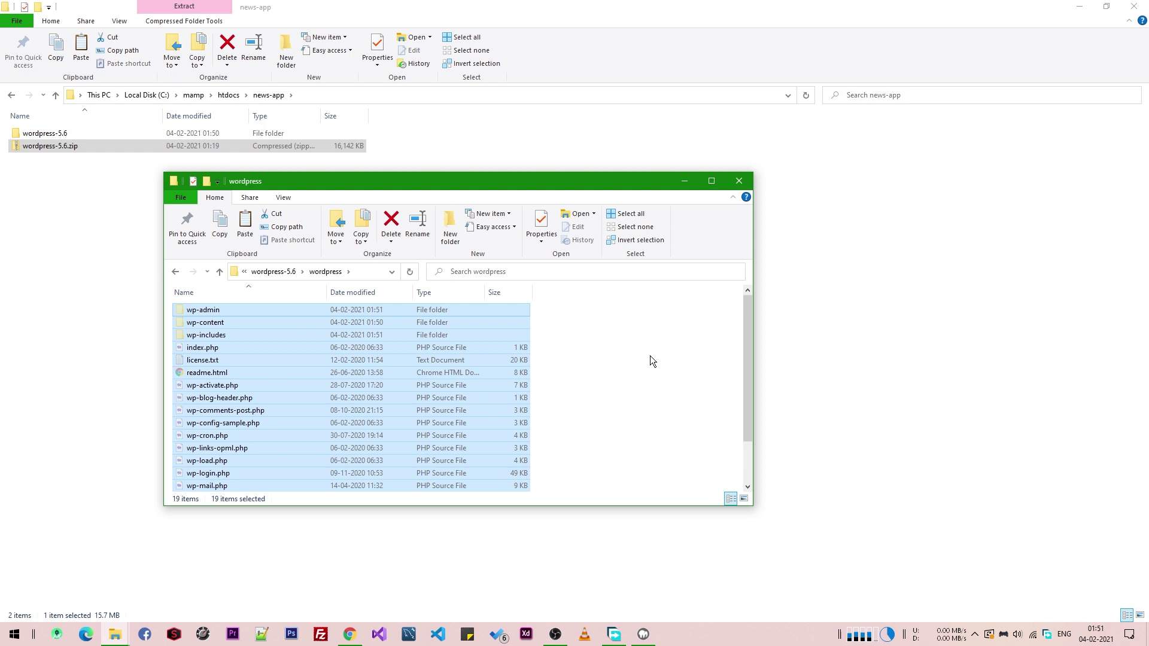
pyautogui.click(964, 317)
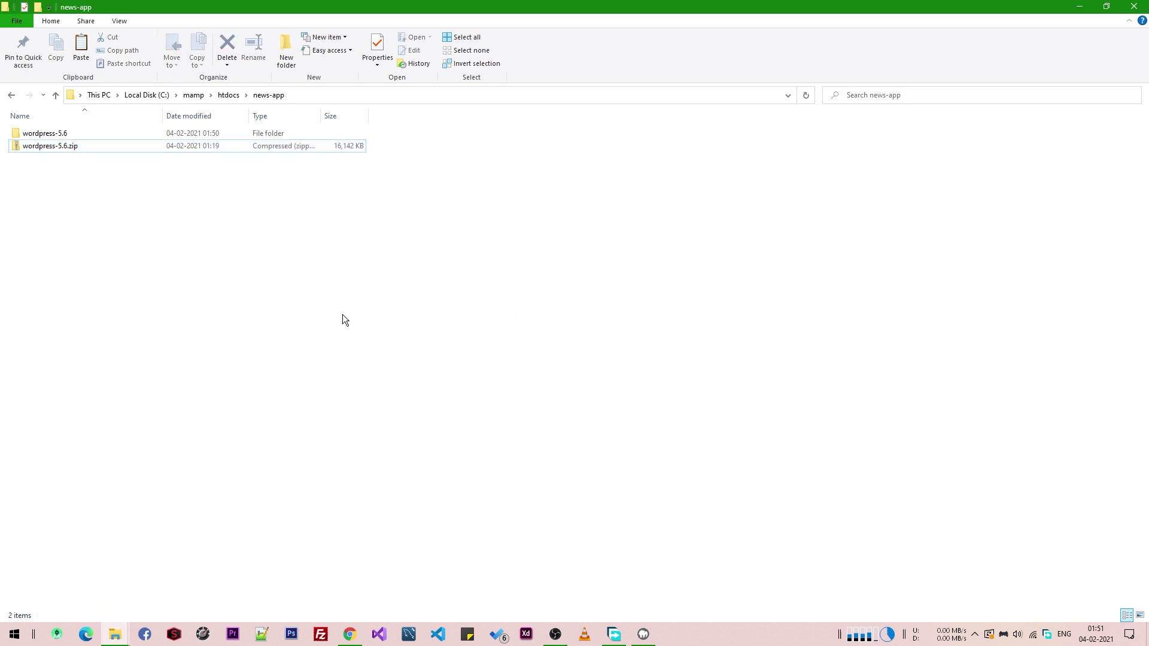
pyautogui.hotkey('ctrl', 'v')
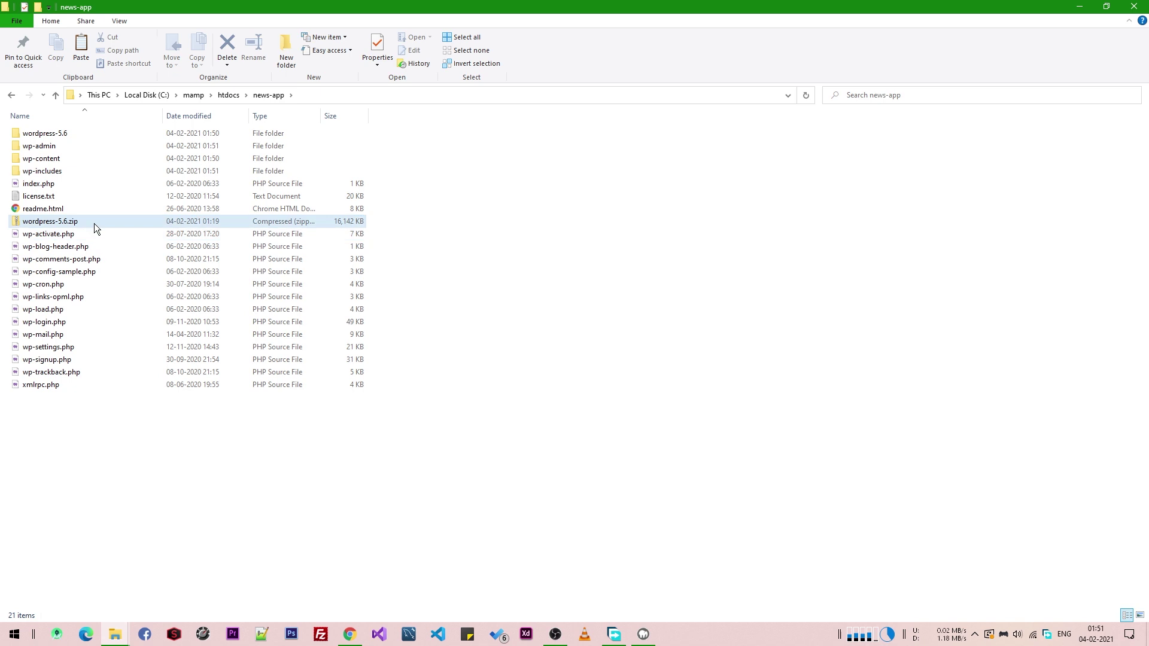
# - Permanently delete the leftover wordpress-5.6 folder and wordpress-5.6.zip
pyautogui.click(88, 220)
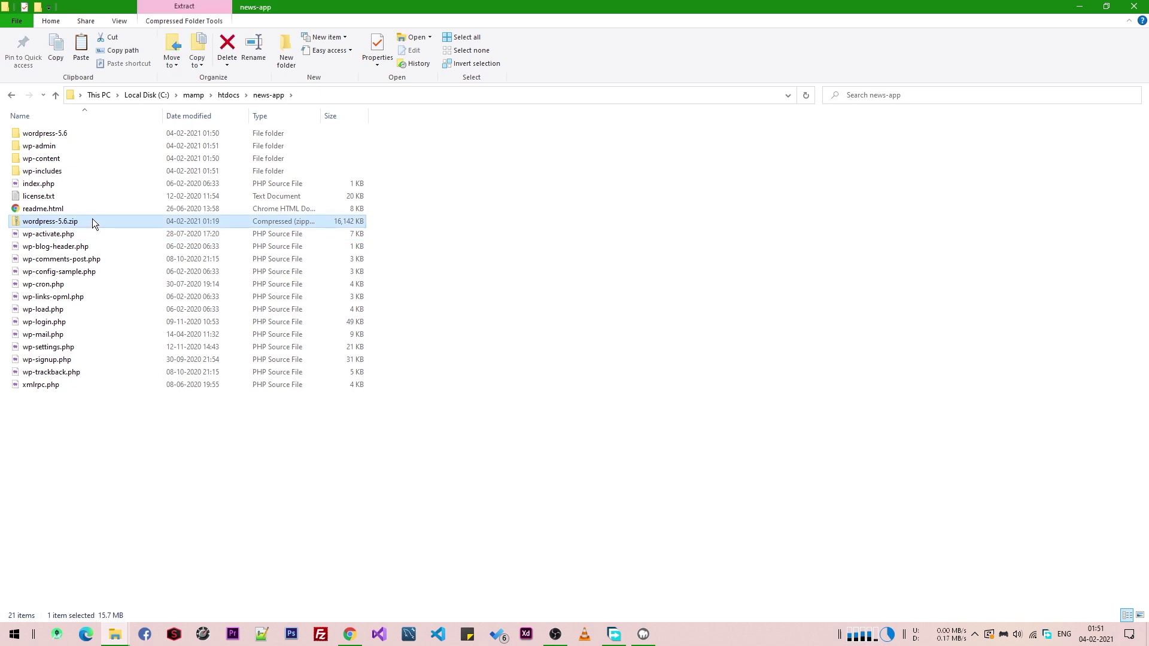
pyautogui.keyDown('ctrl'); pyautogui.click(95, 133); pyautogui.keyUp('ctrl')
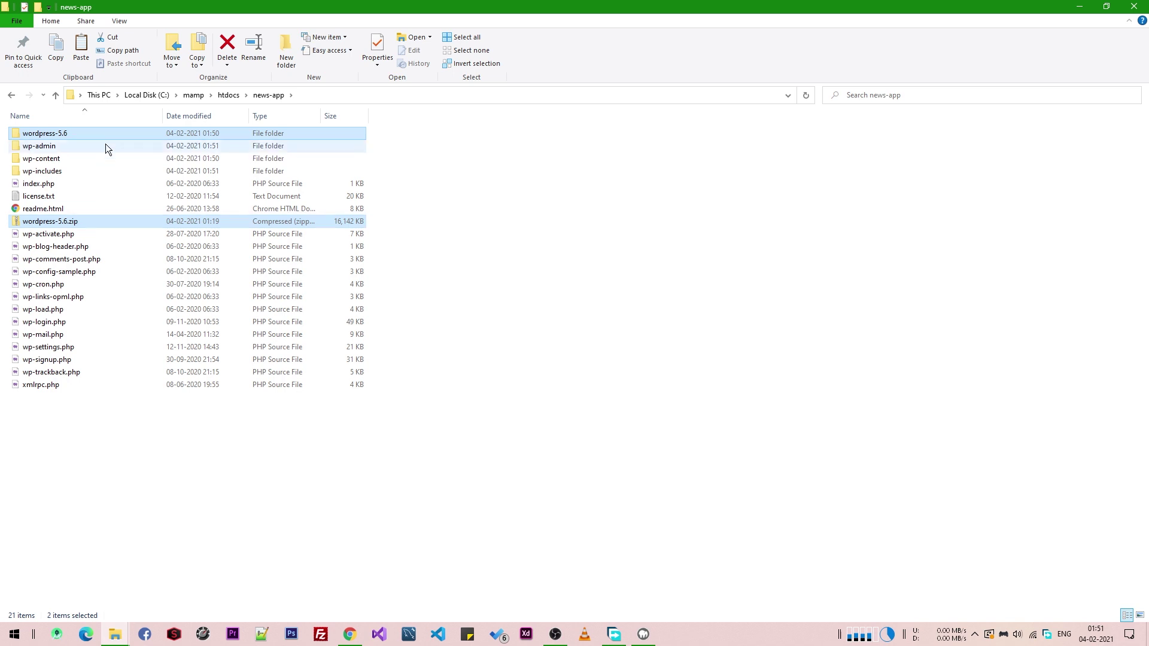
pyautogui.hotkey('shift', 'Delete')
pyautogui.press('Return')
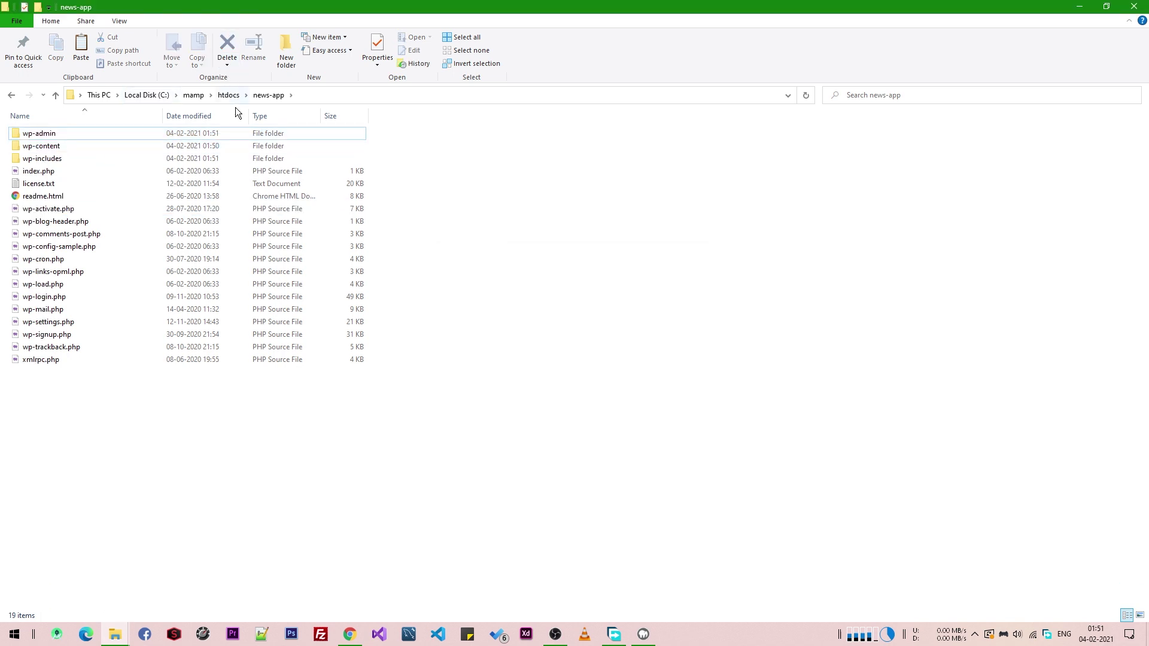
# - Clear the Read-only attribute on news-app and apply it to all its contents
pyautogui.click(225, 97)
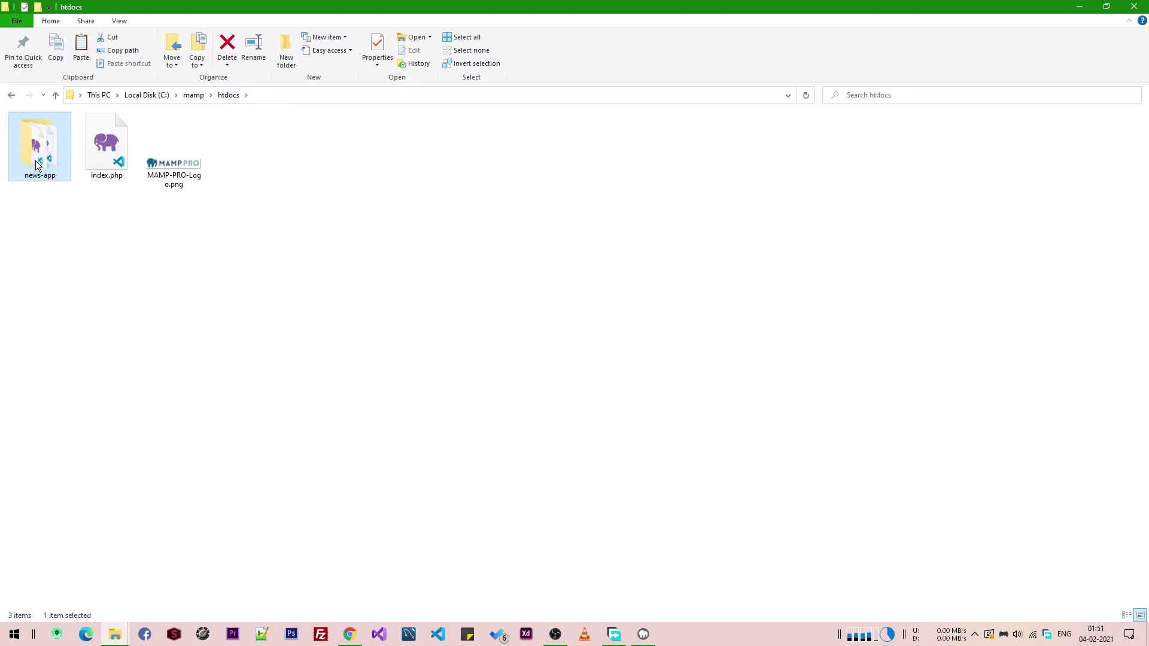
pyautogui.rightClick(37, 166)
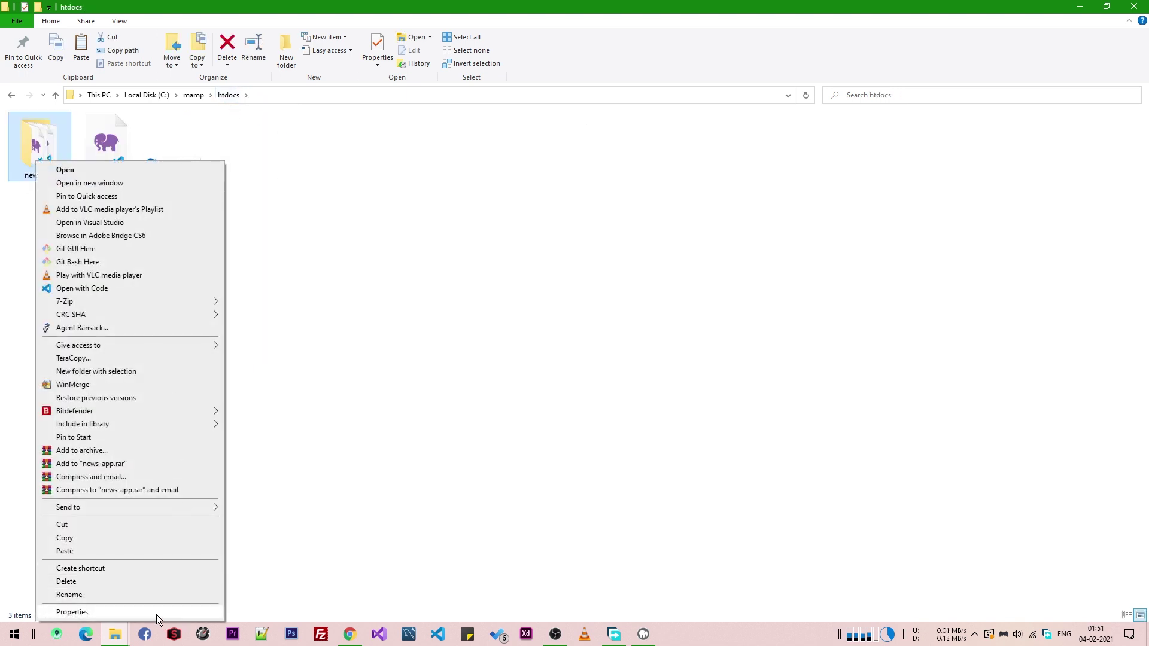
pyautogui.click(156, 613)
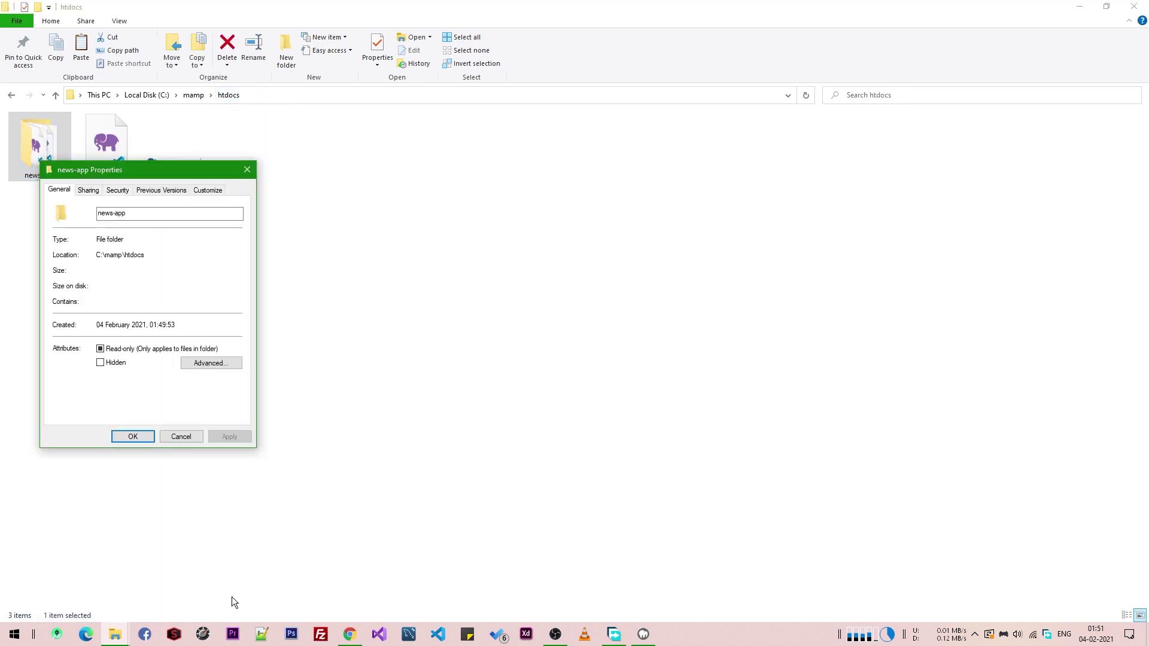
pyautogui.click(129, 351)
pyautogui.click(230, 437)
pyautogui.click(205, 325)
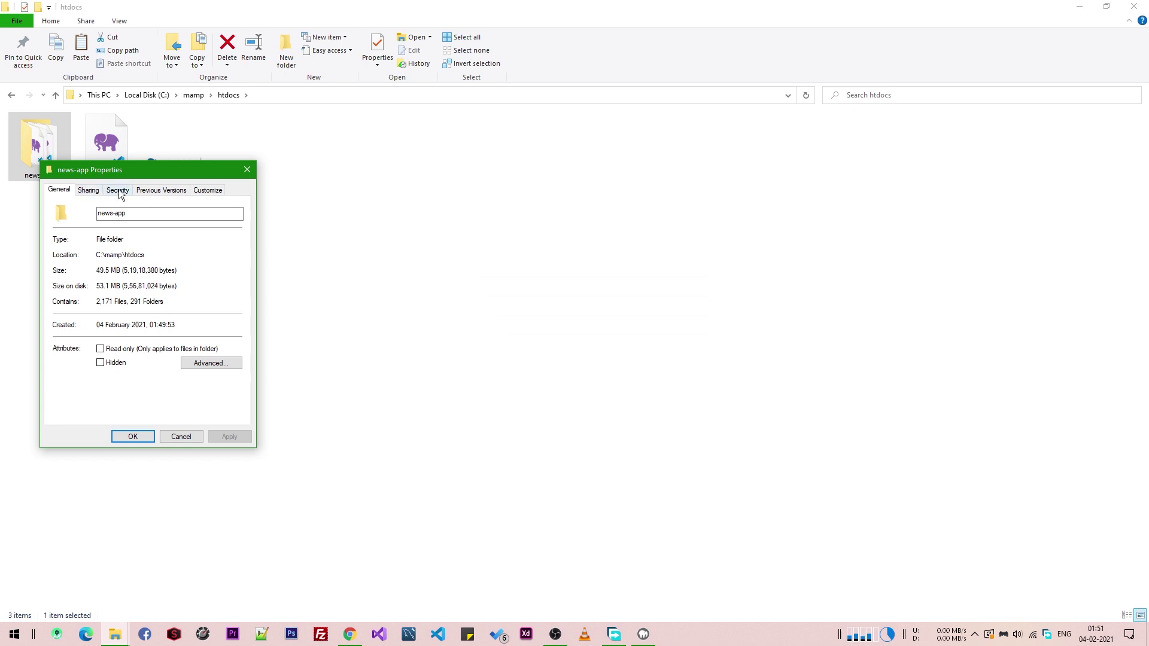
# - Grant Authenticated Users and Users Full control on news-app's security permissions
pyautogui.click(118, 190)
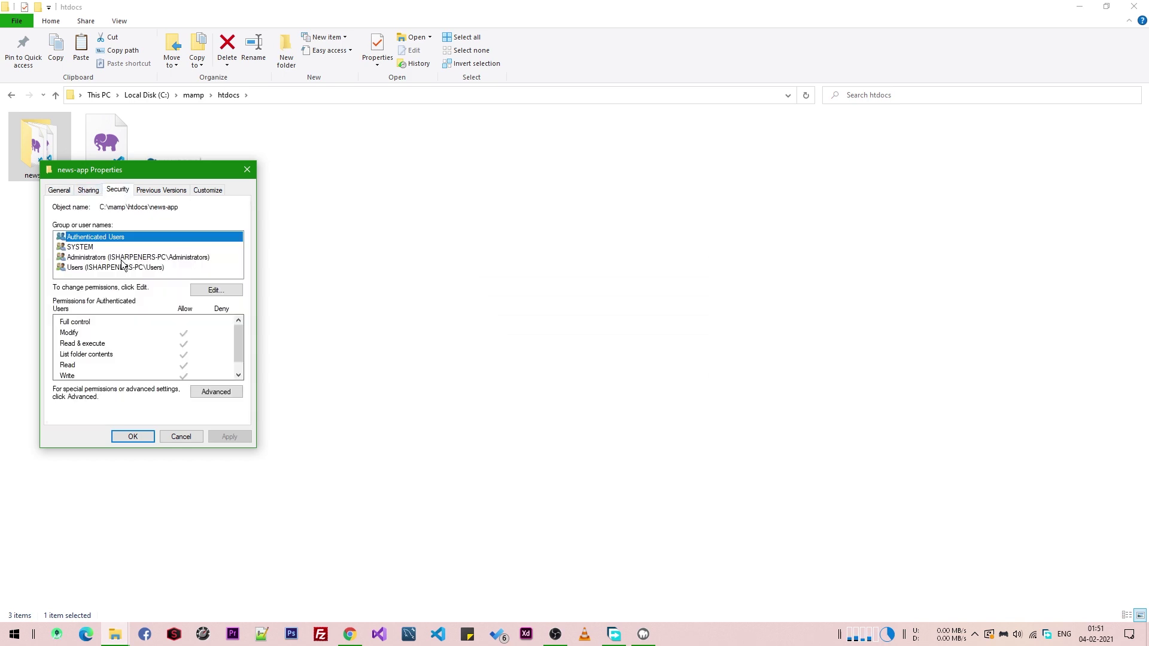
pyautogui.click(216, 290)
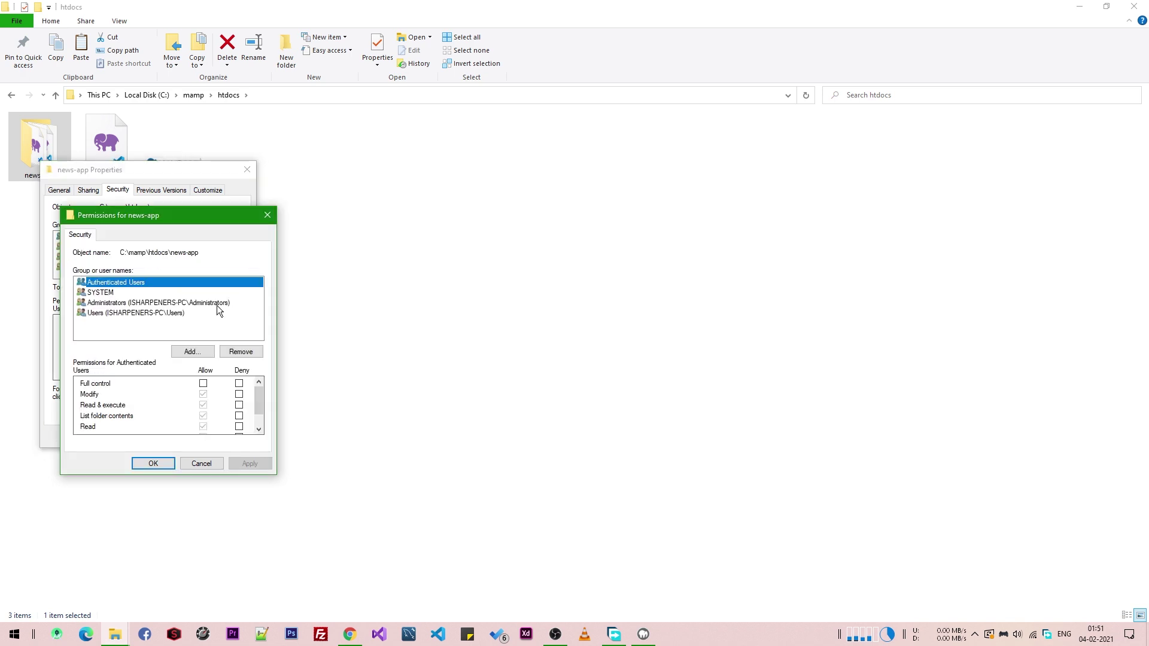
pyautogui.click(204, 384)
pyautogui.click(101, 293)
pyautogui.click(117, 303)
pyautogui.click(115, 314)
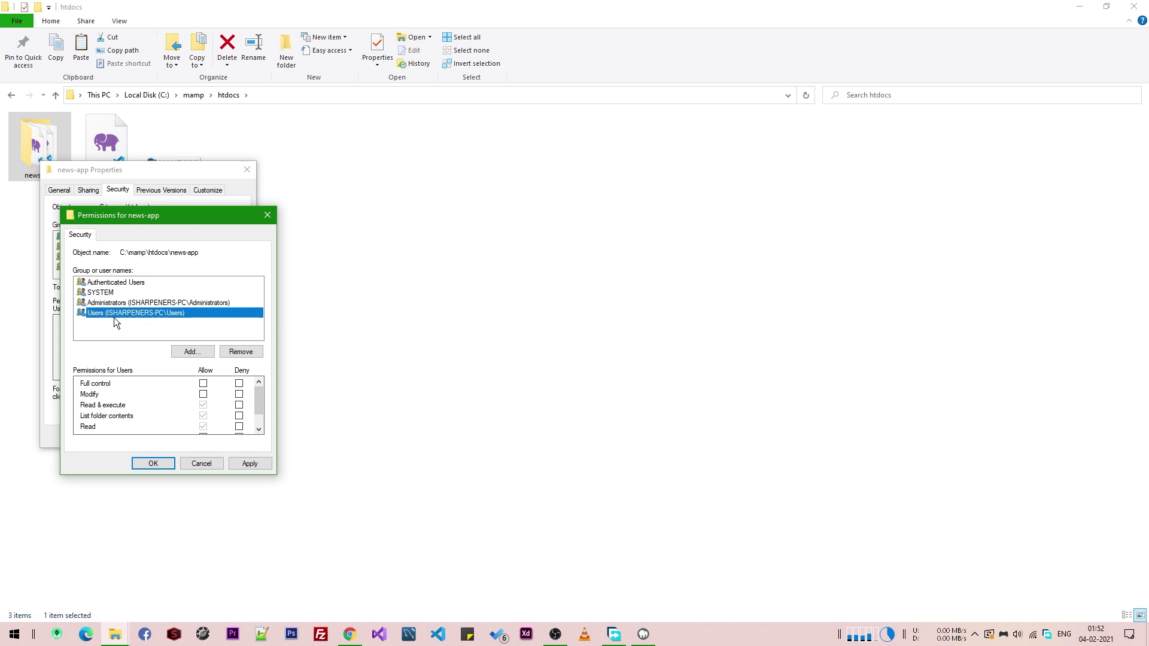
pyautogui.click(204, 383)
pyautogui.click(152, 464)
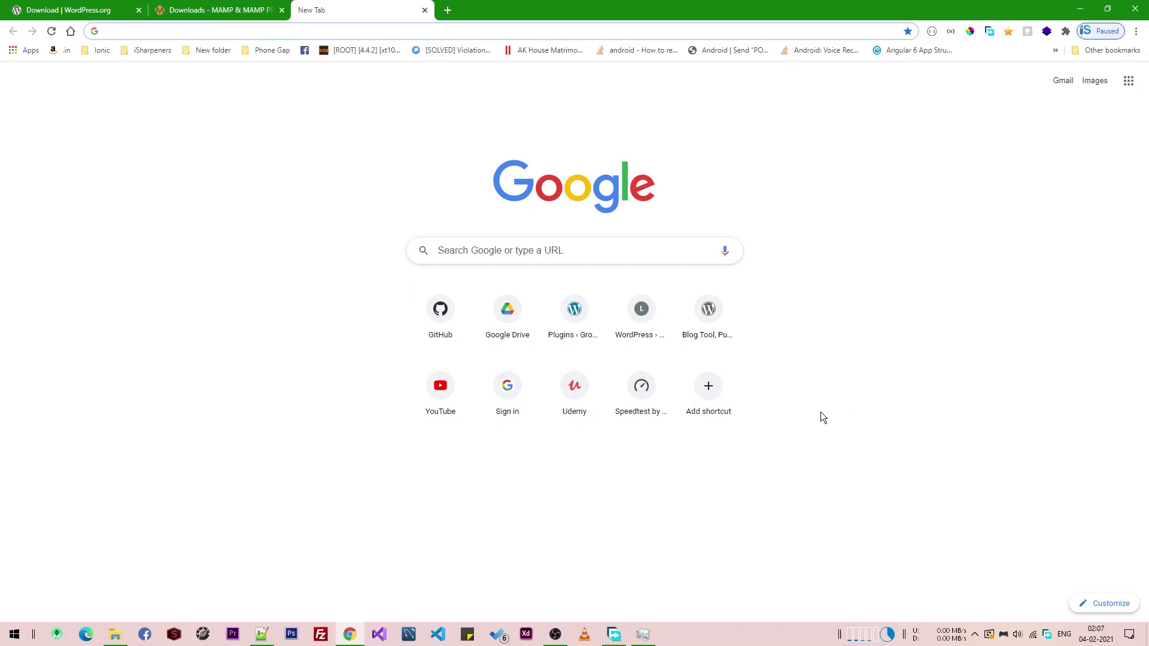
# - Launch MAMP from the Start menu and start the Apache and MySQL servers
pyautogui.press('super')
pyautogui.press('super')
pyautogui.press('super')
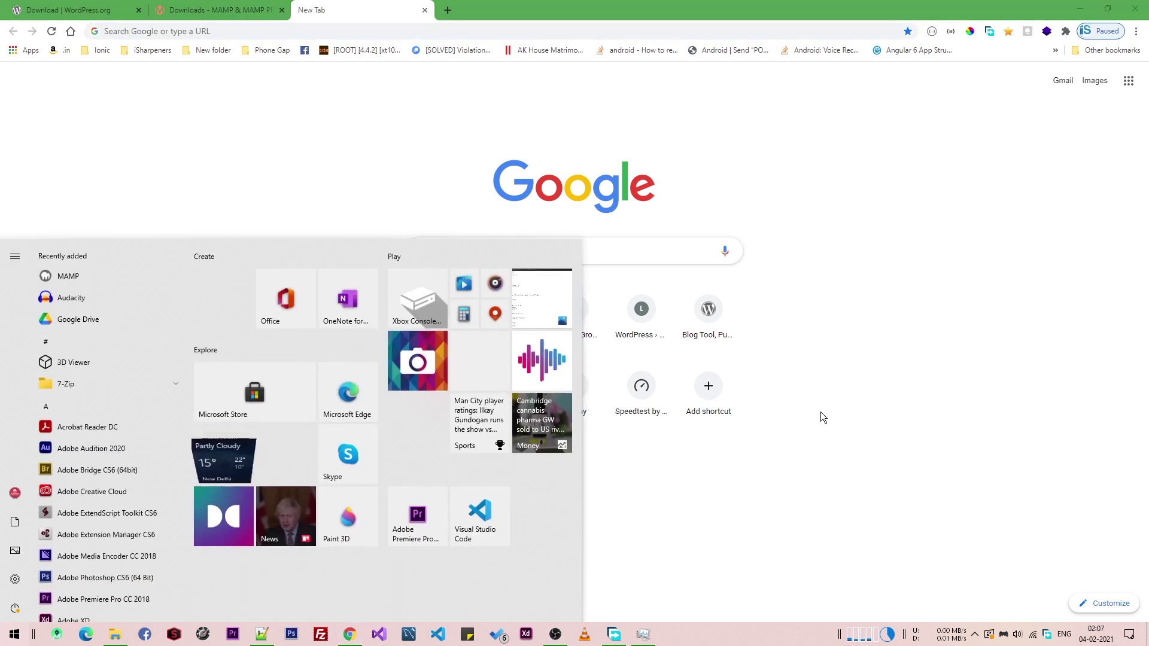
pyautogui.write('m')
pyautogui.press('Return')
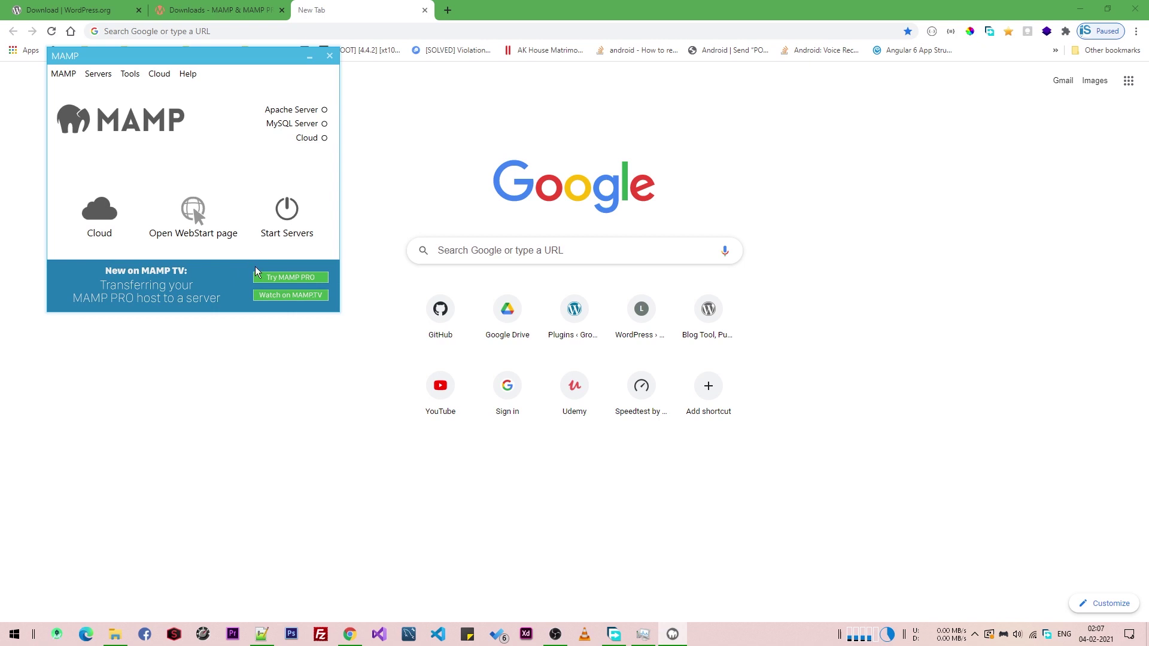
pyautogui.click(277, 238)
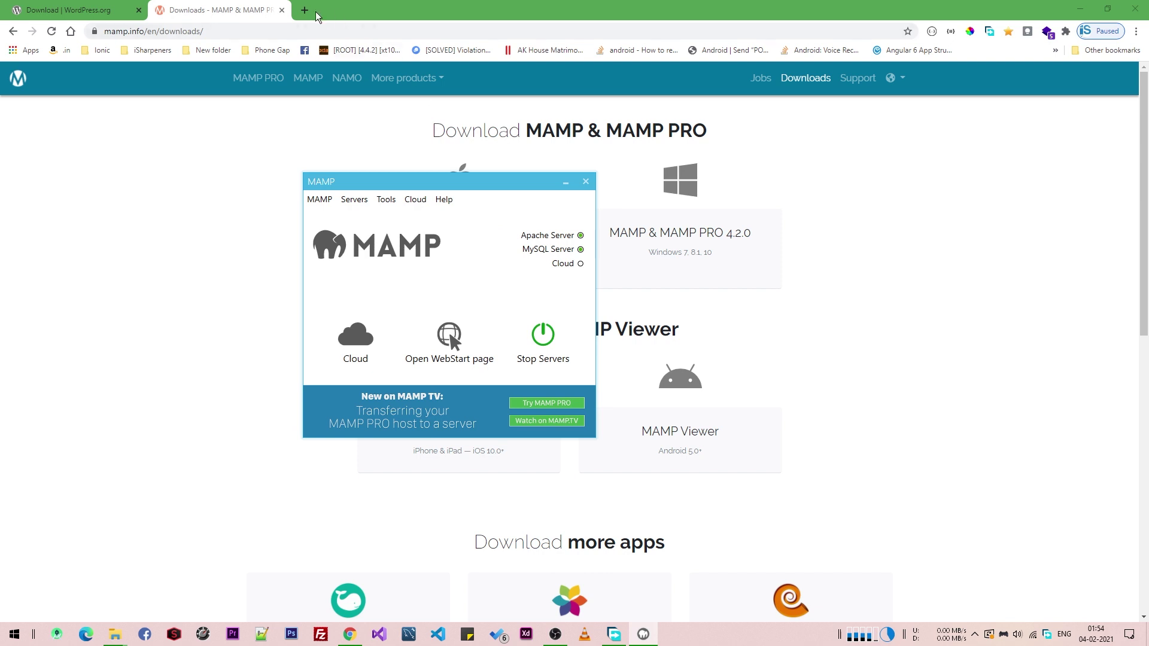
# - Load localhost:8888/MAMP in a new browser tab
pyautogui.click(310, 11)
pyautogui.write('localhost')
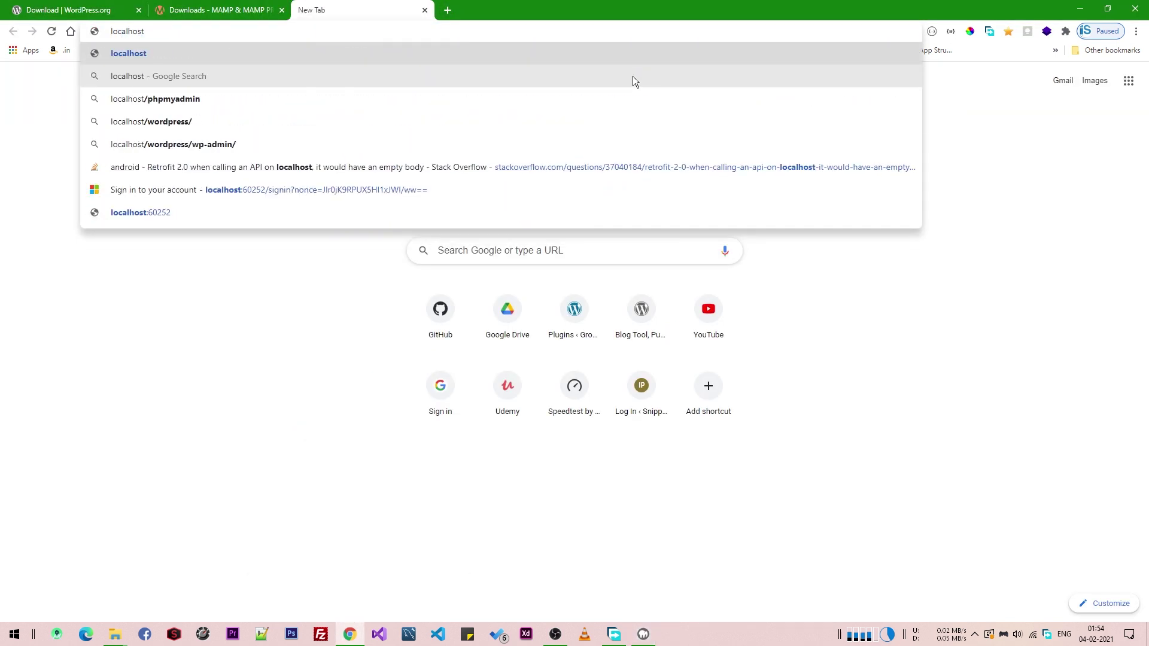
pyautogui.write(':')
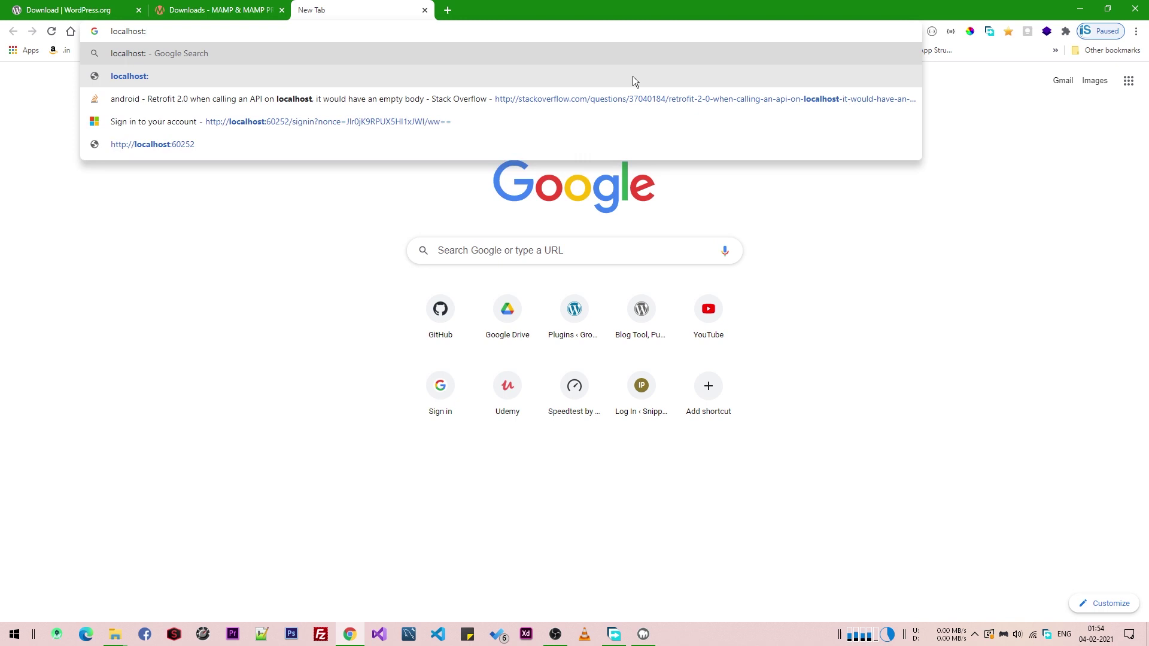
pyautogui.write('8888/')
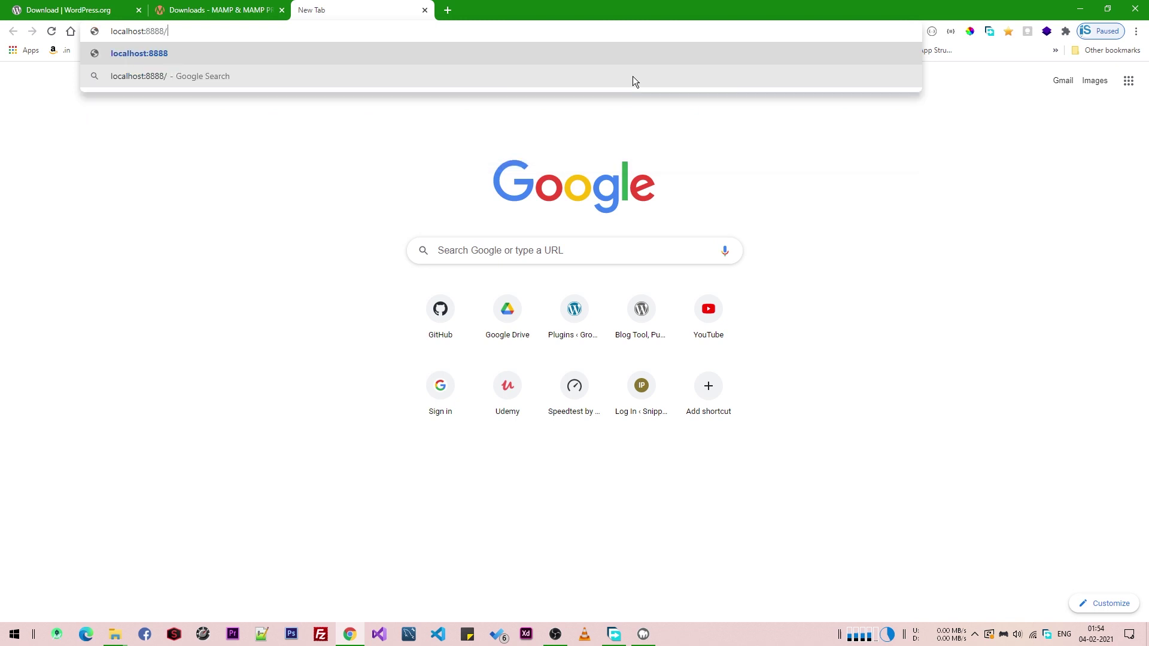
pyautogui.write('MAMP')
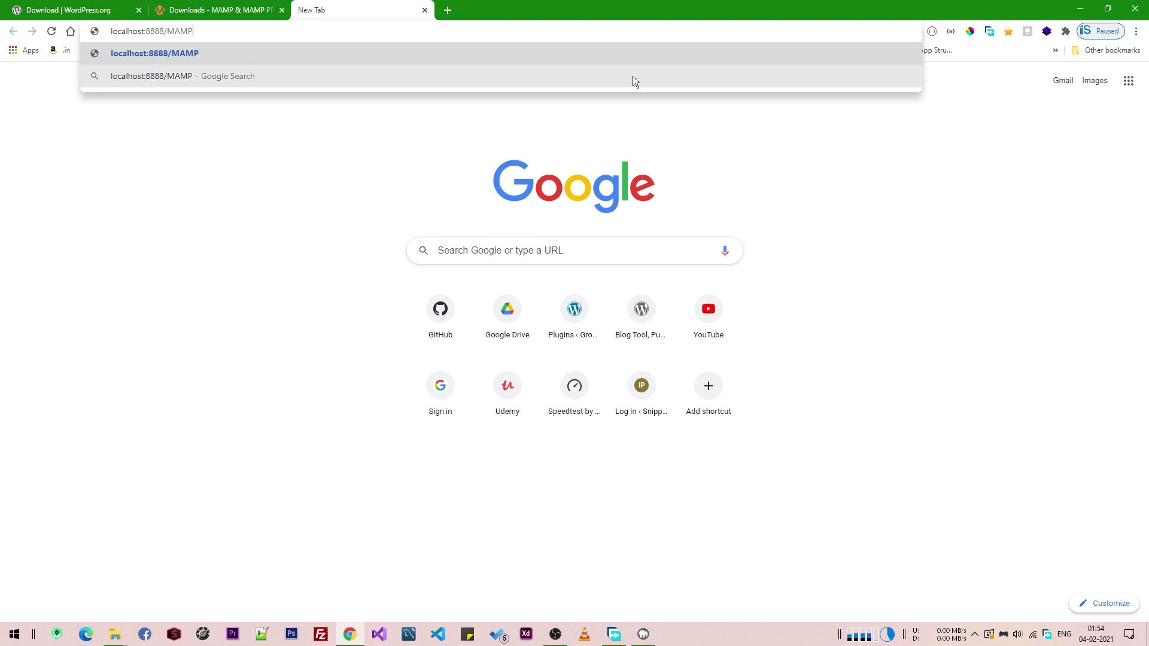
pyautogui.press('Return')
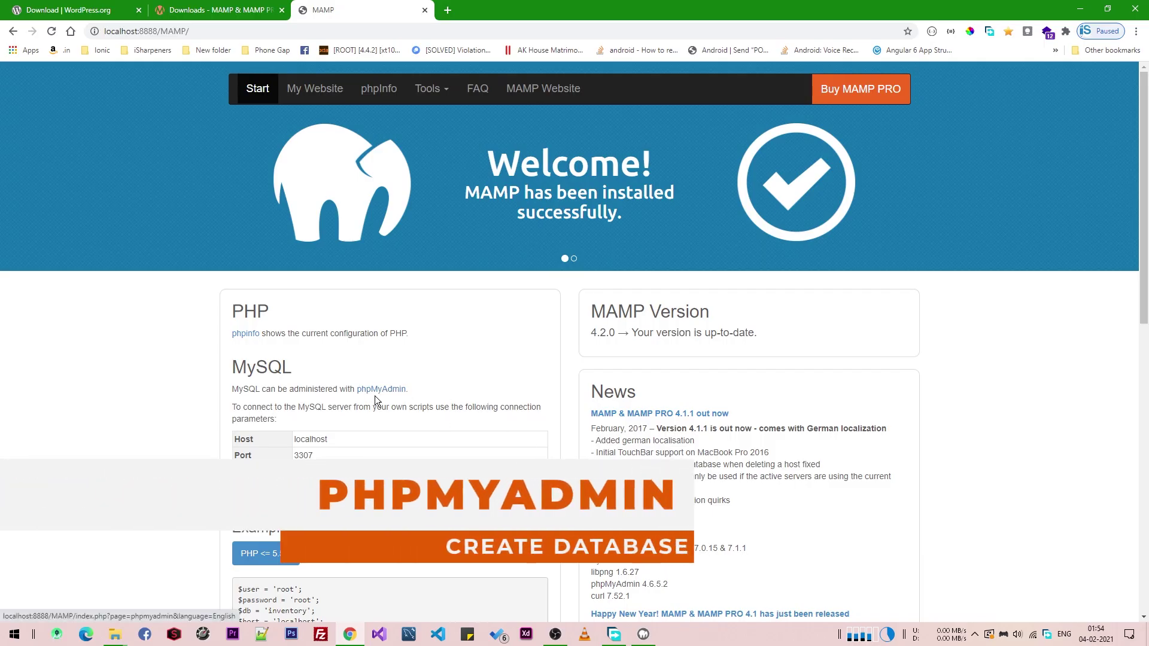
# - Open the phpMyAdmin link from the MAMP start page in a new tab
pyautogui.rightClick(382, 395)
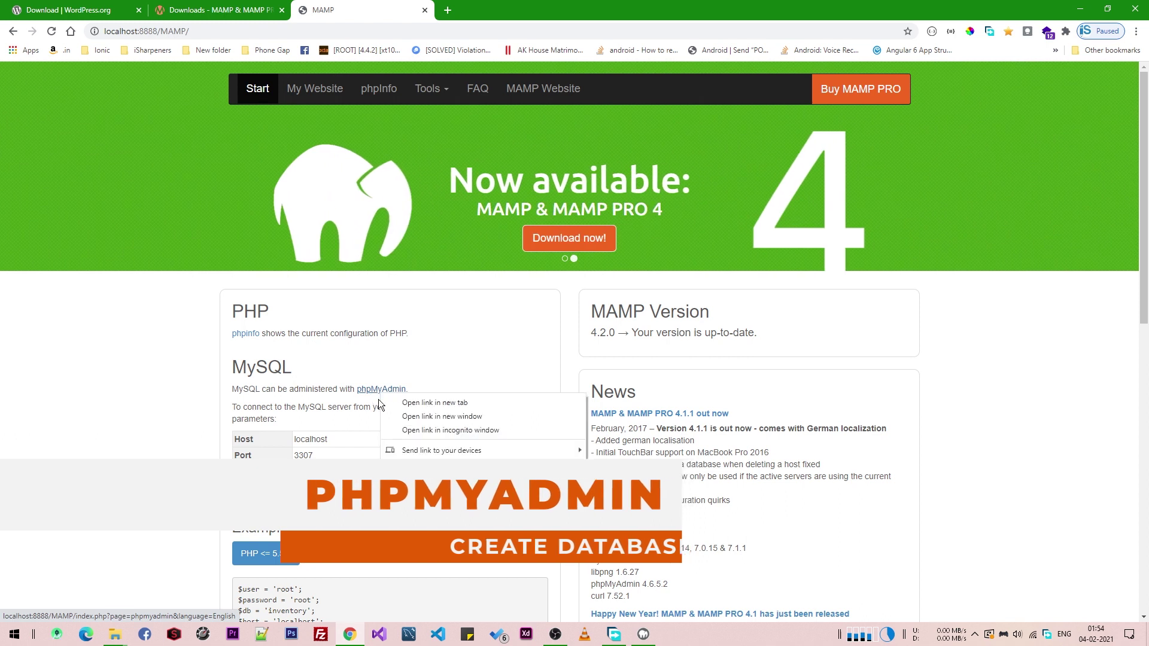
pyautogui.click(395, 403)
pyautogui.click(476, 8)
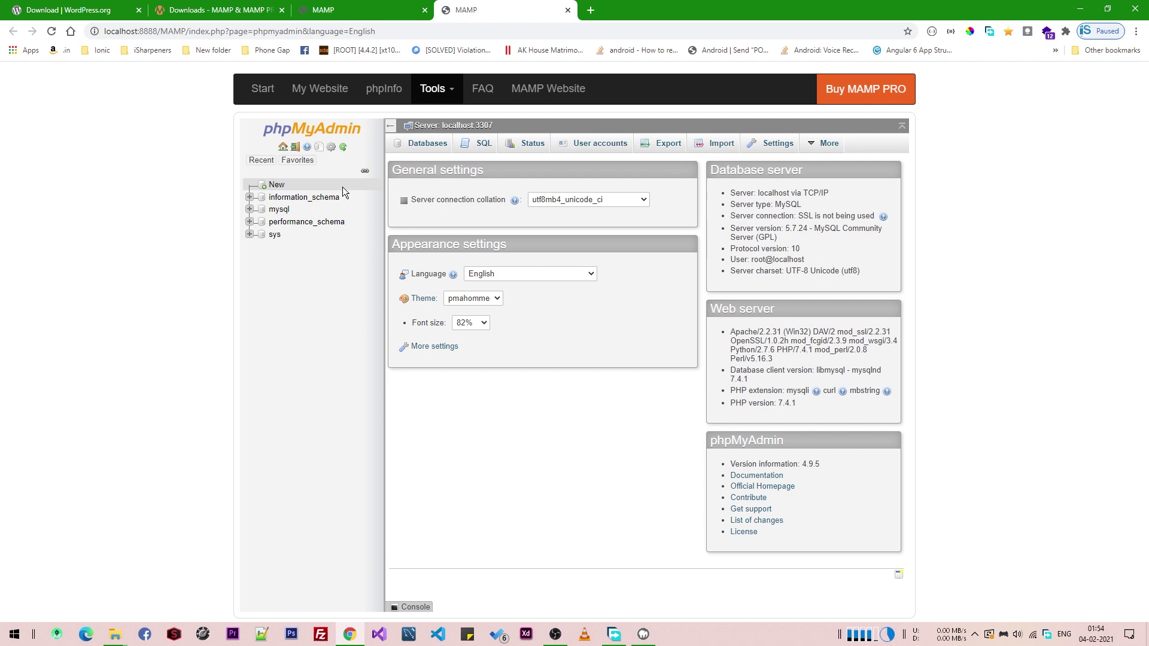
# - Create a new database named newsapp_db in phpMyAdmin
pyautogui.click(283, 186)
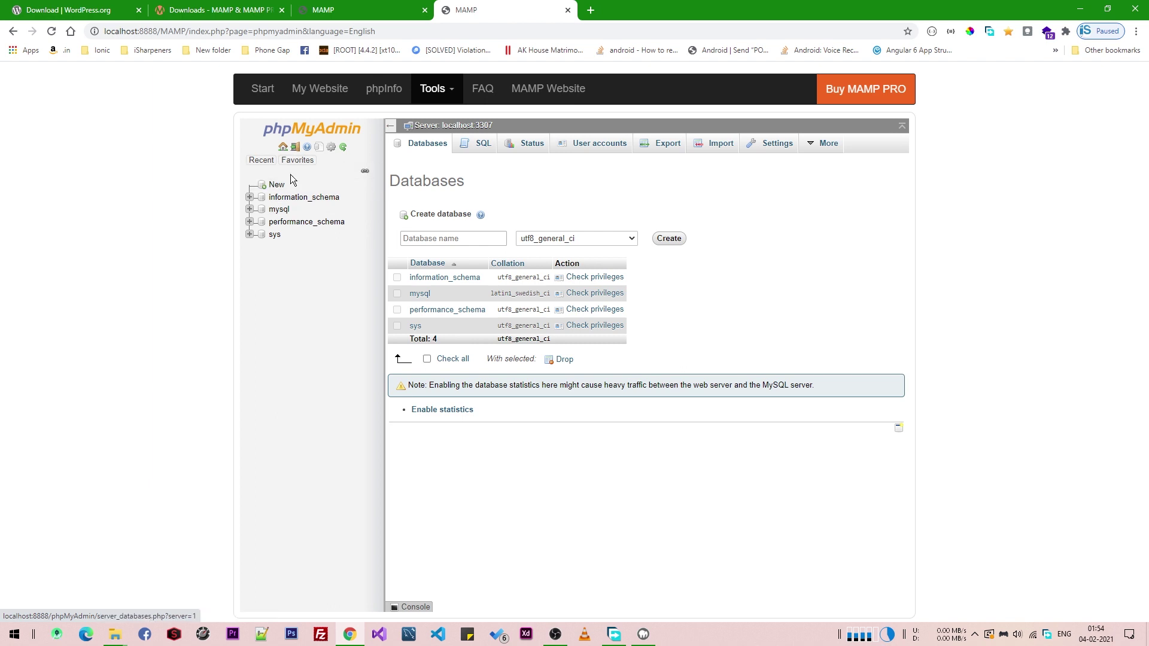
pyautogui.click(421, 239)
pyautogui.click(421, 240)
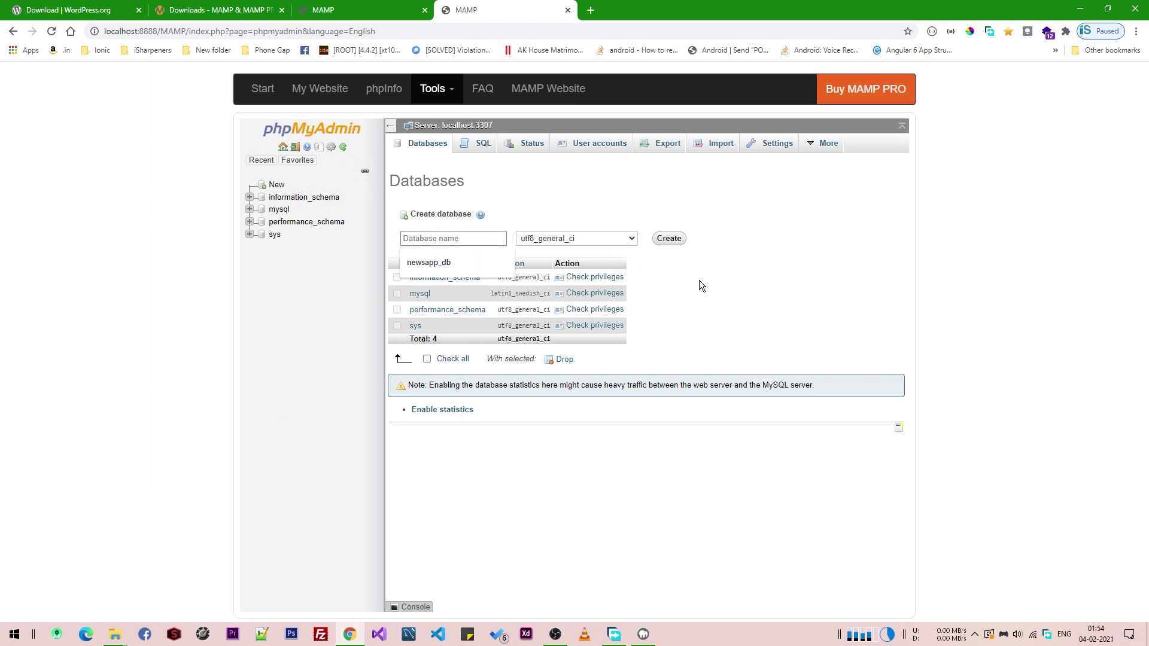
pyautogui.write('news')
pyautogui.press('Down')
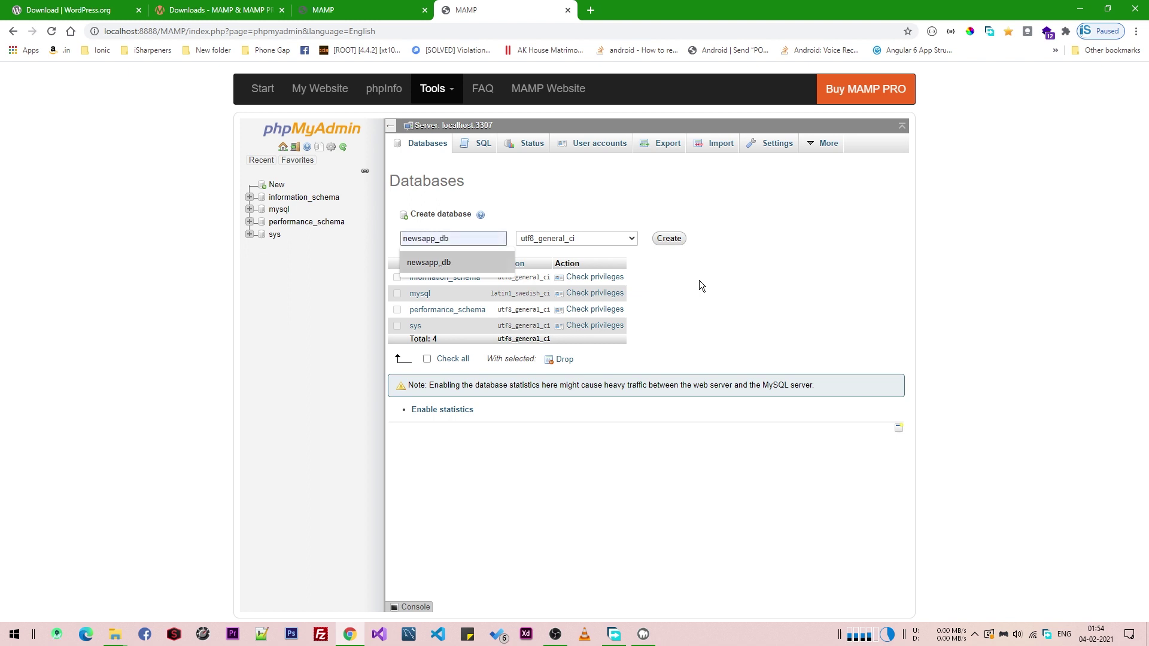
pyautogui.press('Escape')
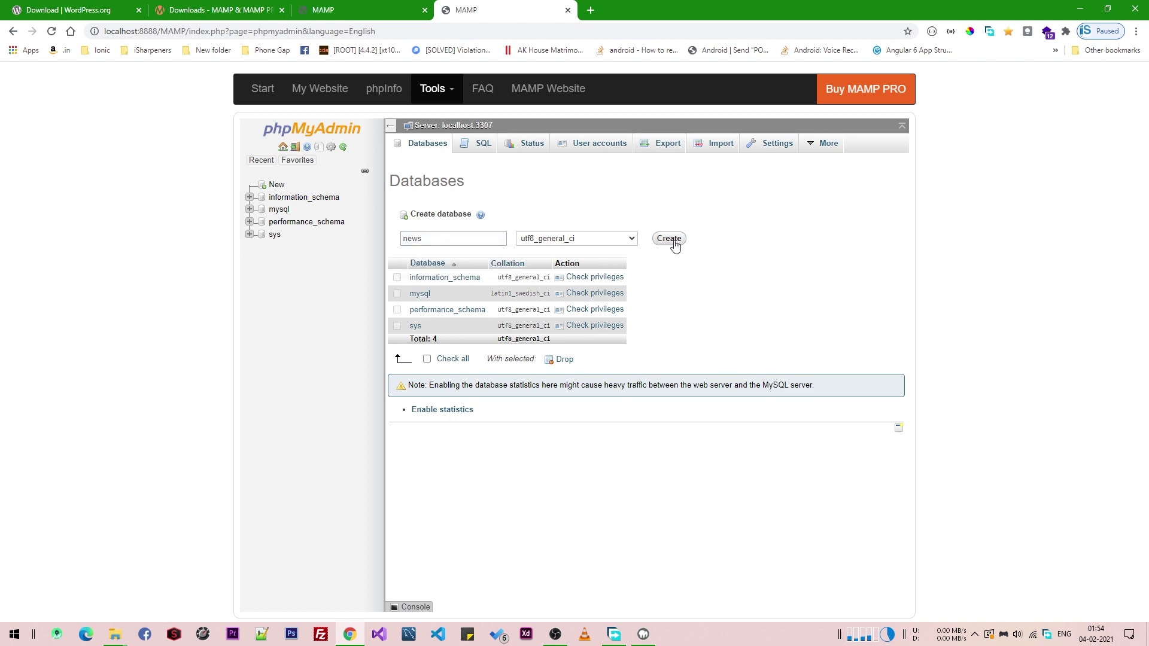
pyautogui.press('Down')
pyautogui.press('Return')
pyautogui.click(654, 239)
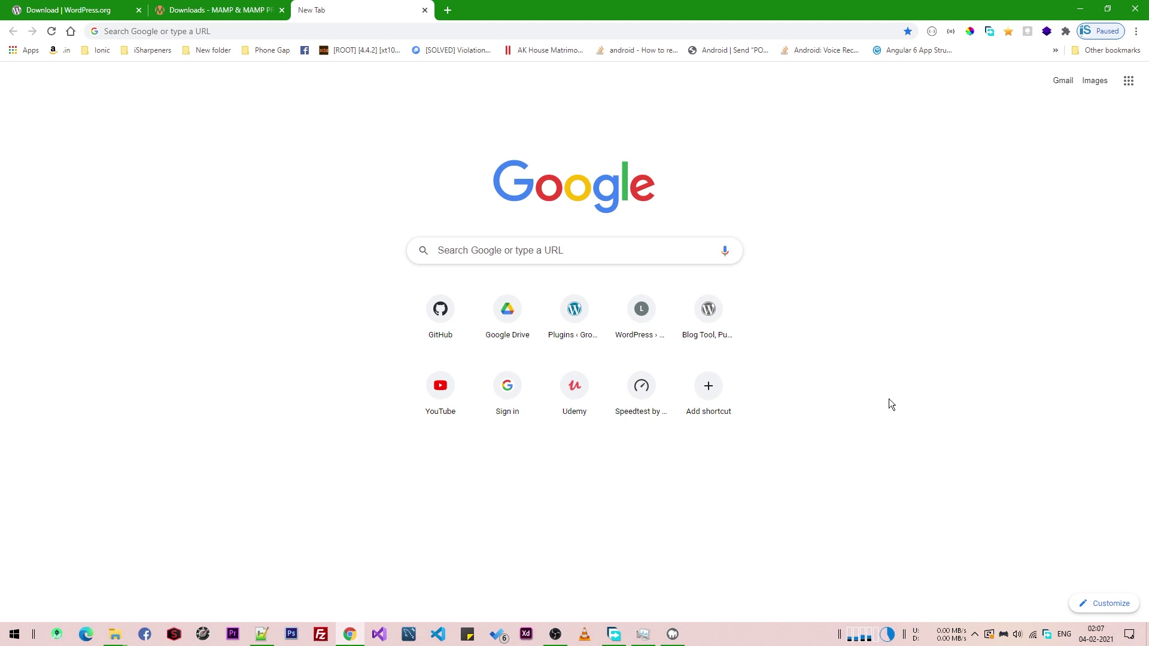
# - Go to localhost:8888/news-app in Chrome to start the WordPress setup
pyautogui.click(622, 34)
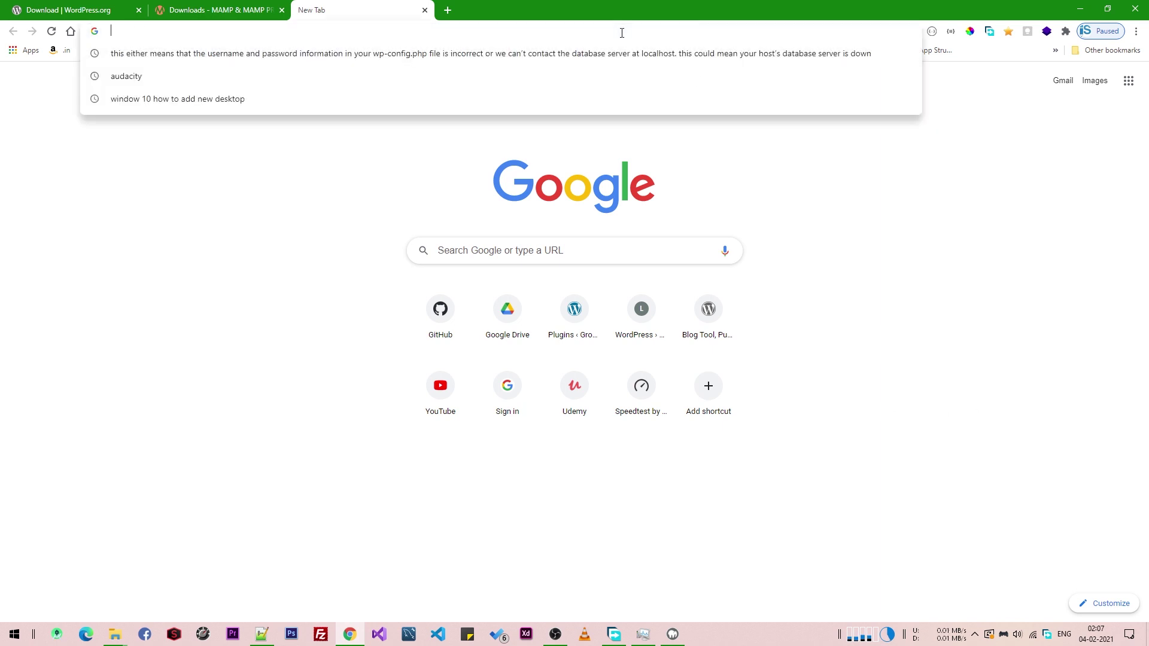
pyautogui.write('localhost')
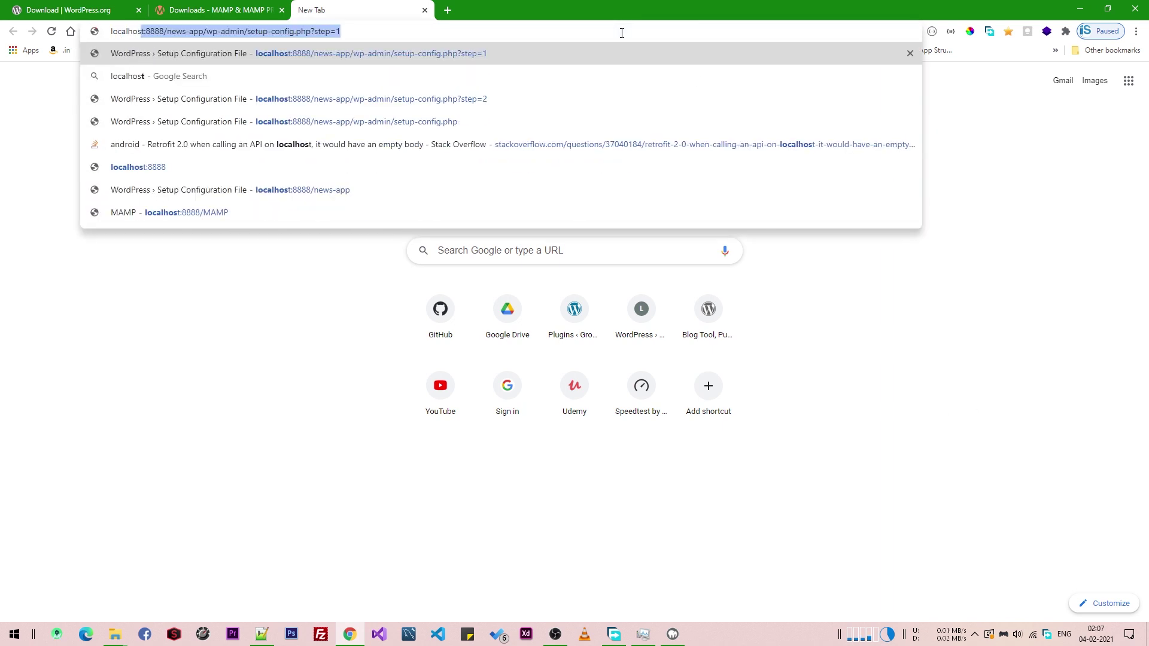
pyautogui.write(':888')
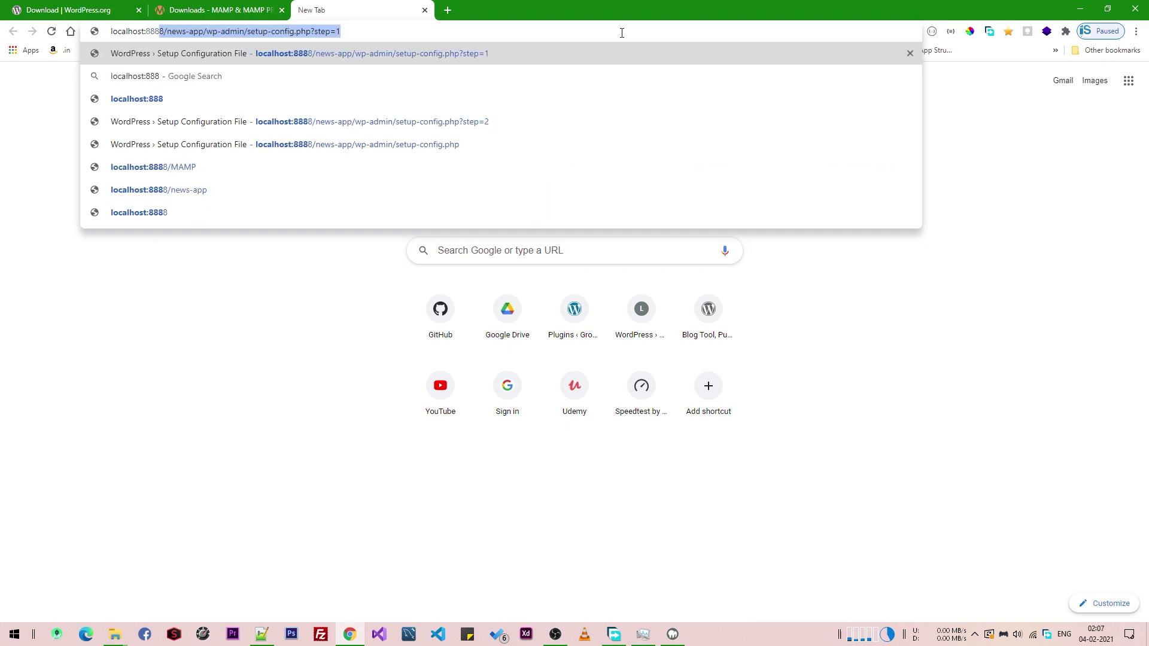
pyautogui.write('8/')
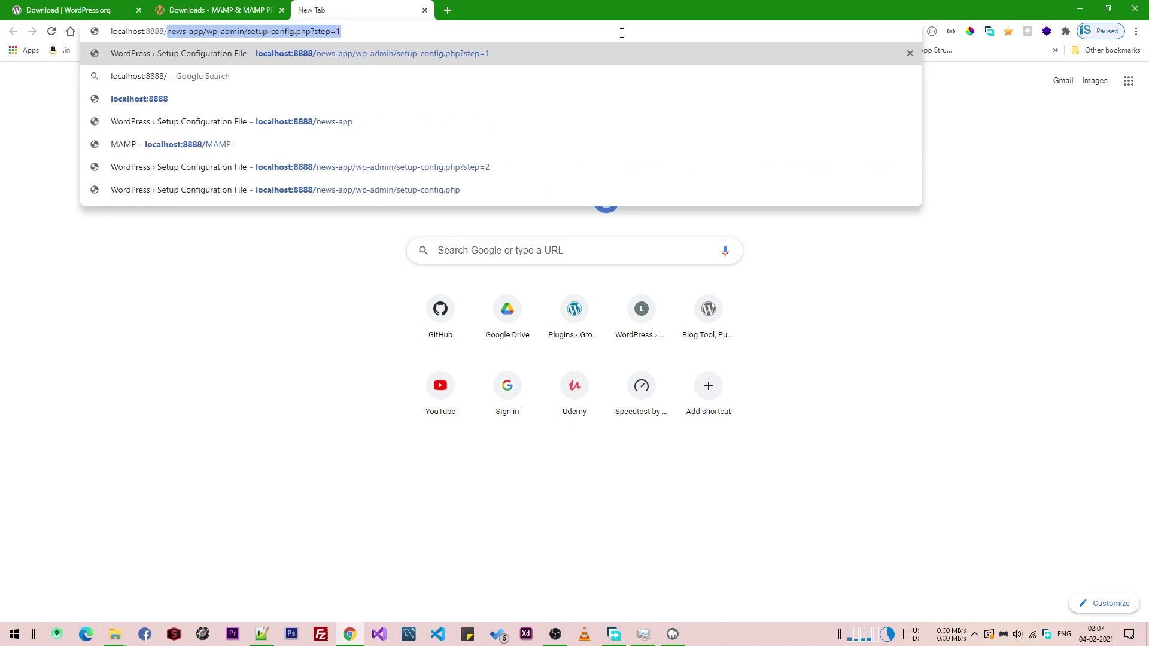
pyautogui.write('news-app')
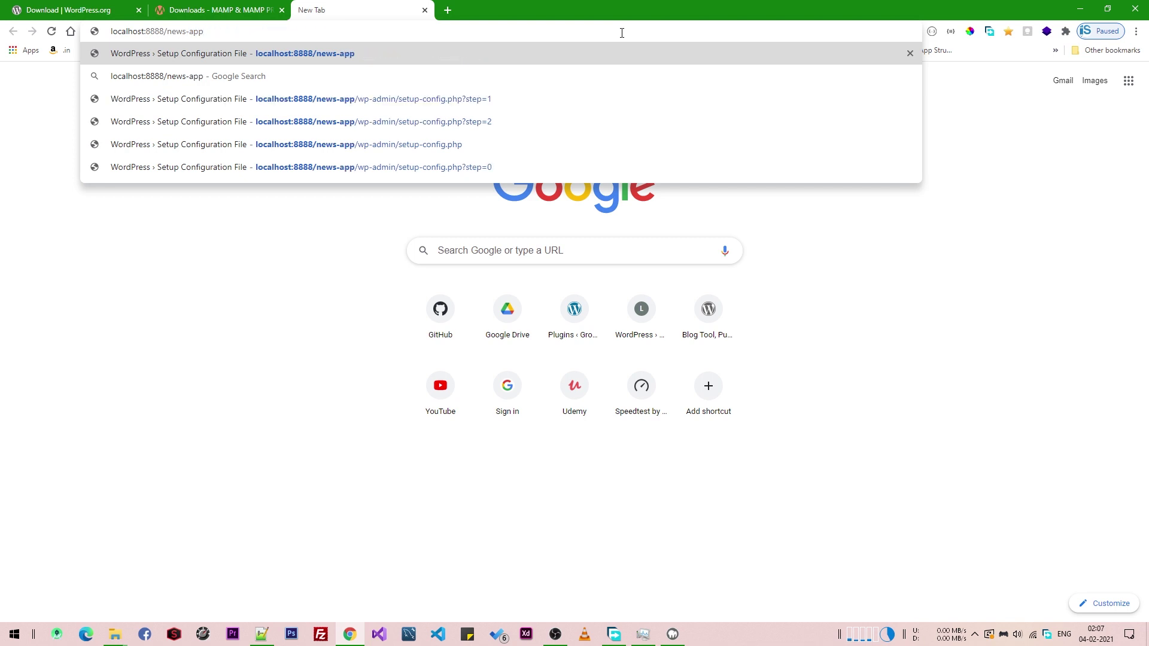
pyautogui.press('Return')
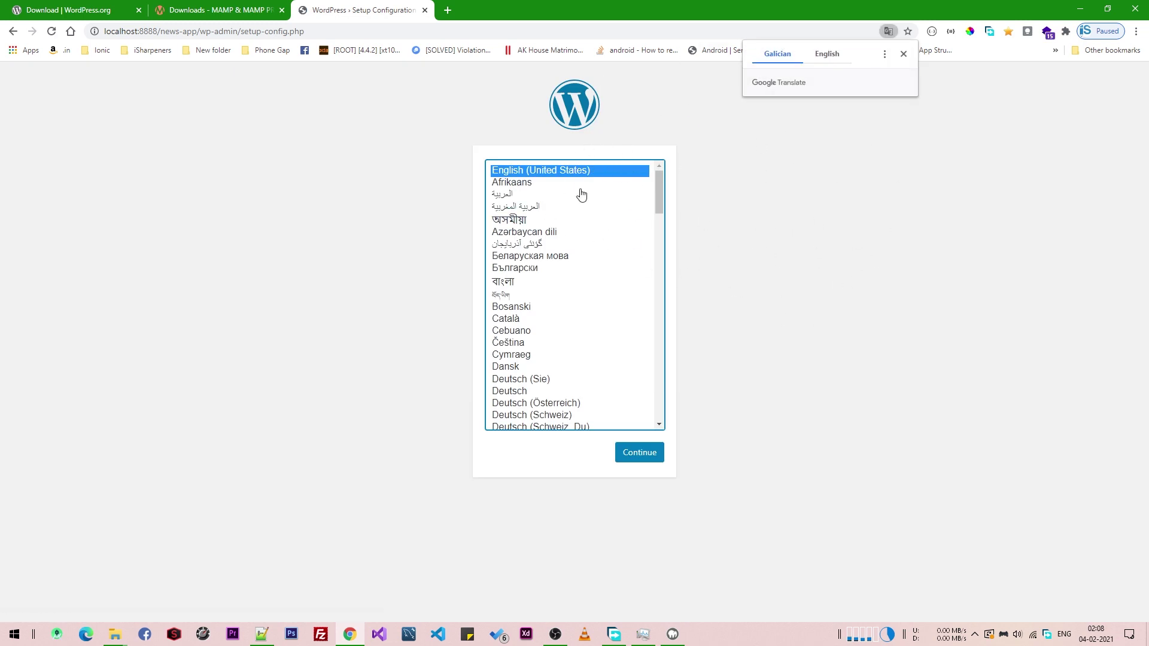
# - Continue in English (United States) and set the database name to newsapp_db
pyautogui.click(647, 453)
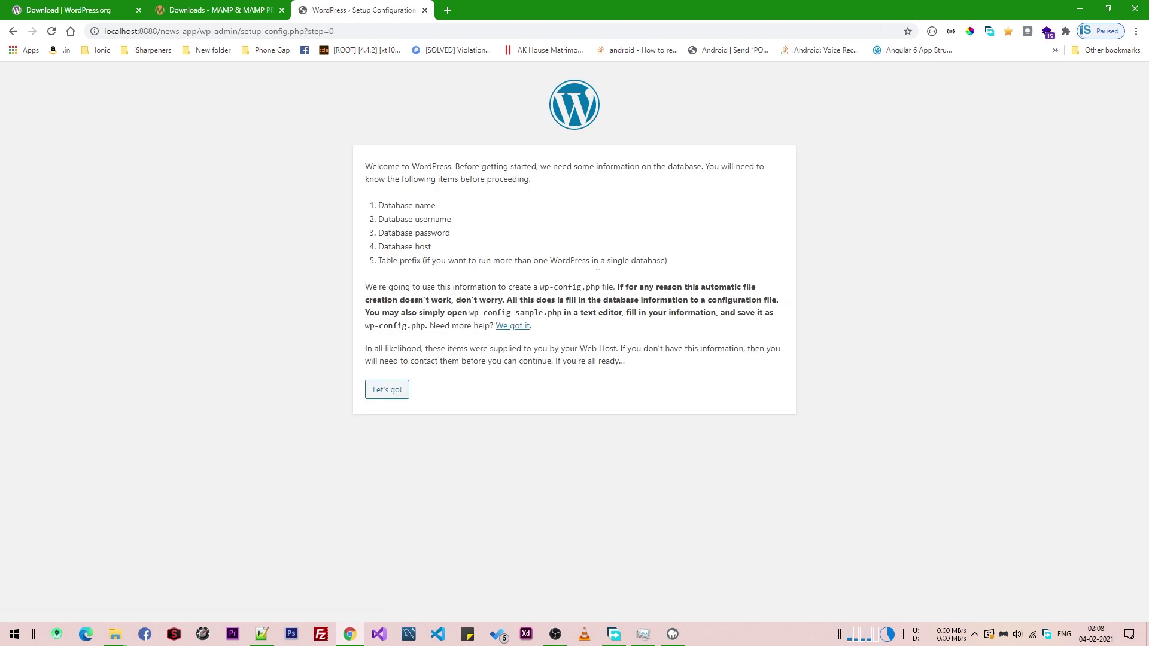
pyautogui.click(396, 393)
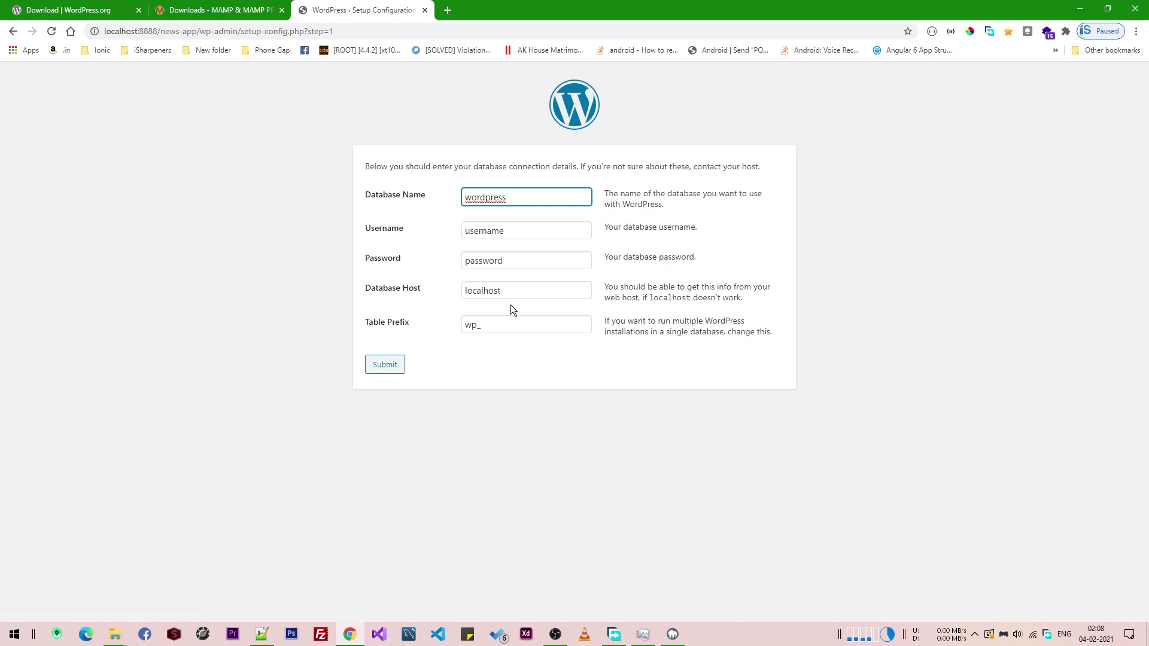
pyautogui.doubleClick(507, 193)
pyautogui.write('news')
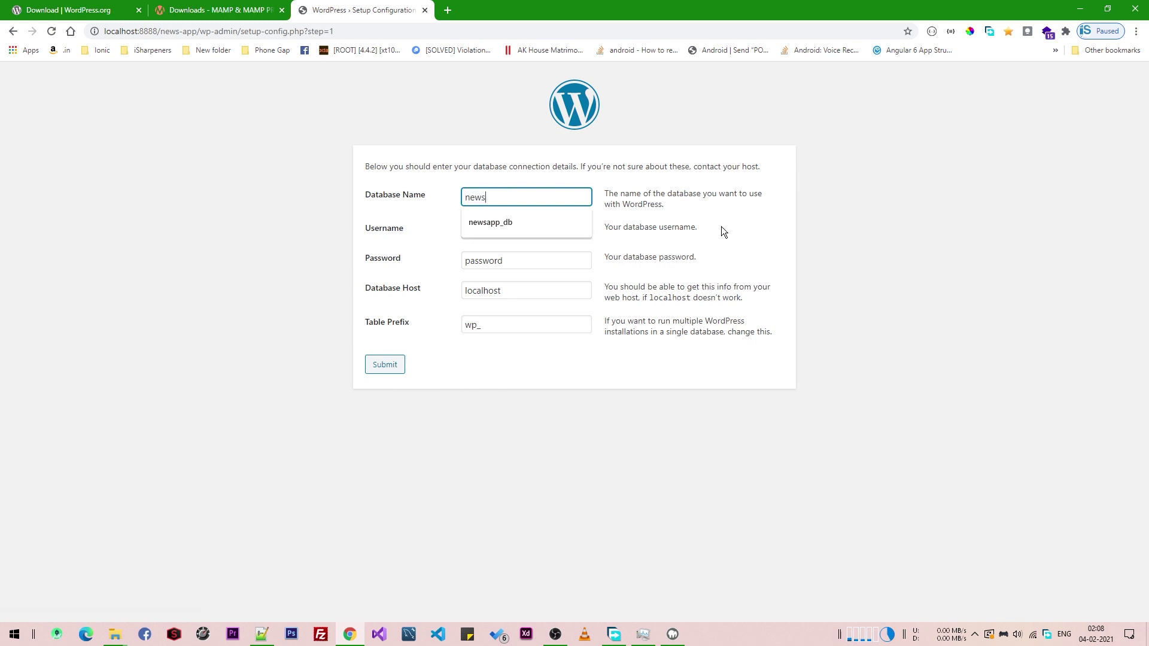
pyautogui.press('Down')
pyautogui.press('Return')
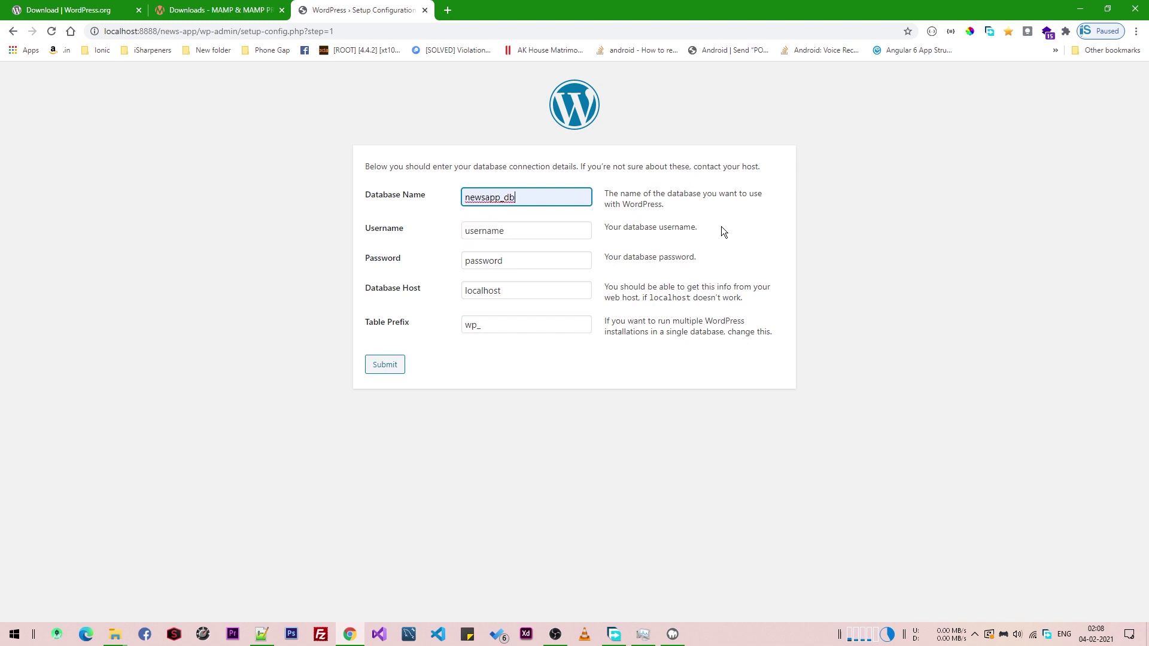
# - Set the database username to root with its password, submit, and run the installation
pyautogui.click(548, 231)
pyautogui.doubleClick(549, 231)
pyautogui.write('root')
pyautogui.click(603, 268)
pyautogui.click(546, 258)
pyautogui.doubleClick(546, 259)
pyautogui.write('root')
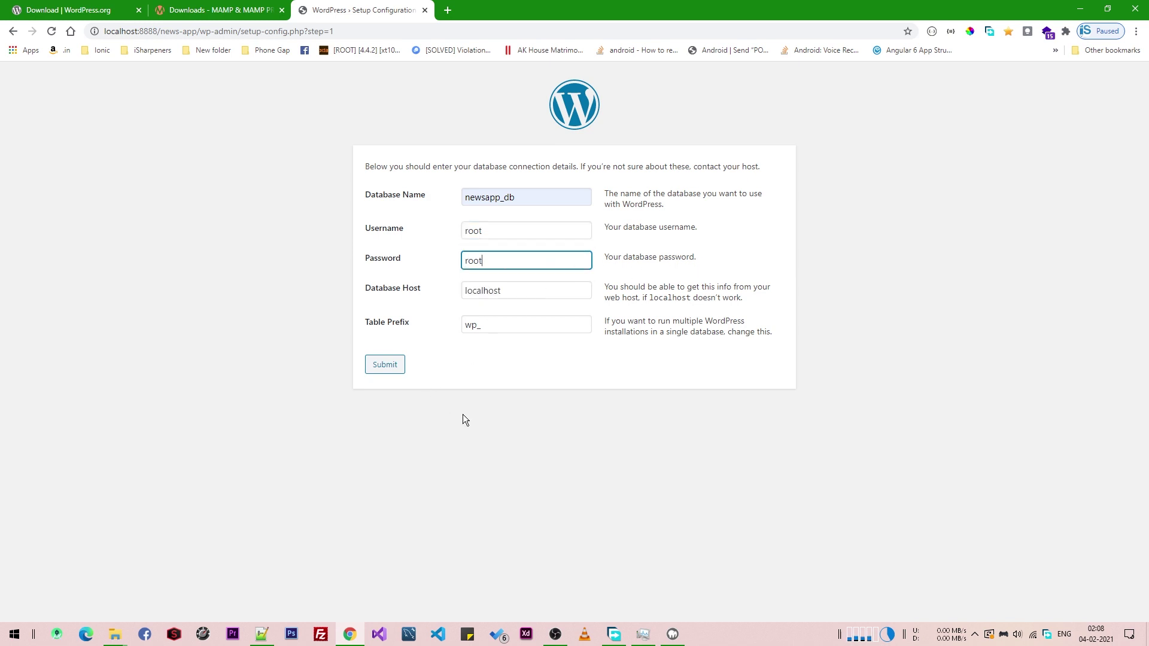
pyautogui.click(379, 369)
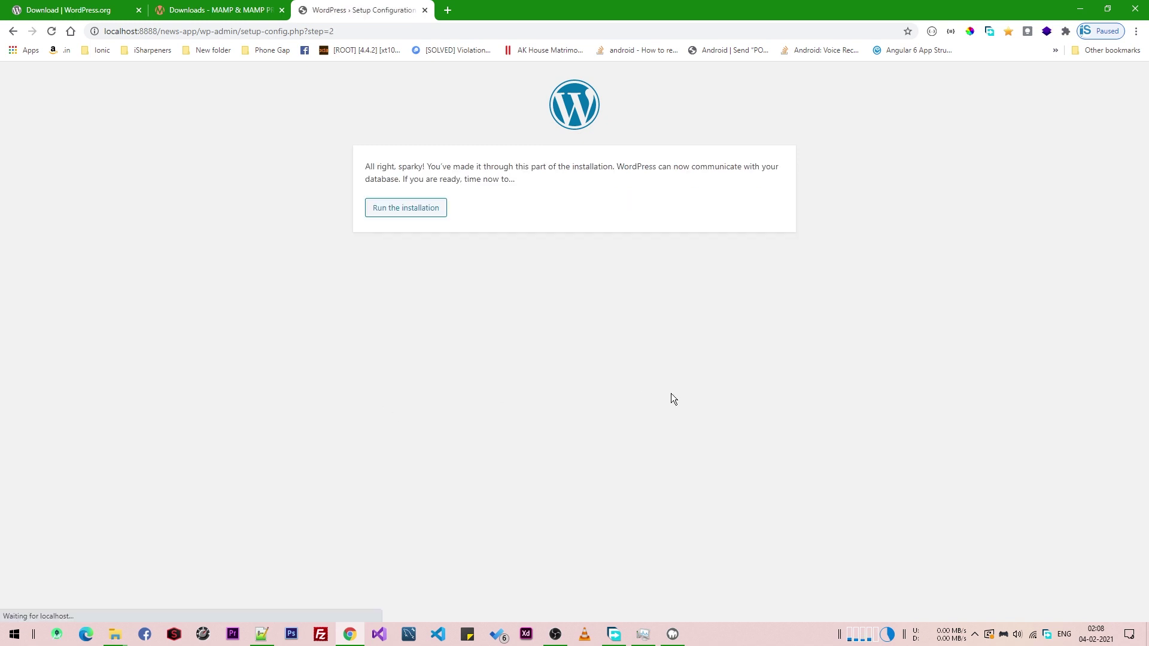
pyautogui.click(423, 211)
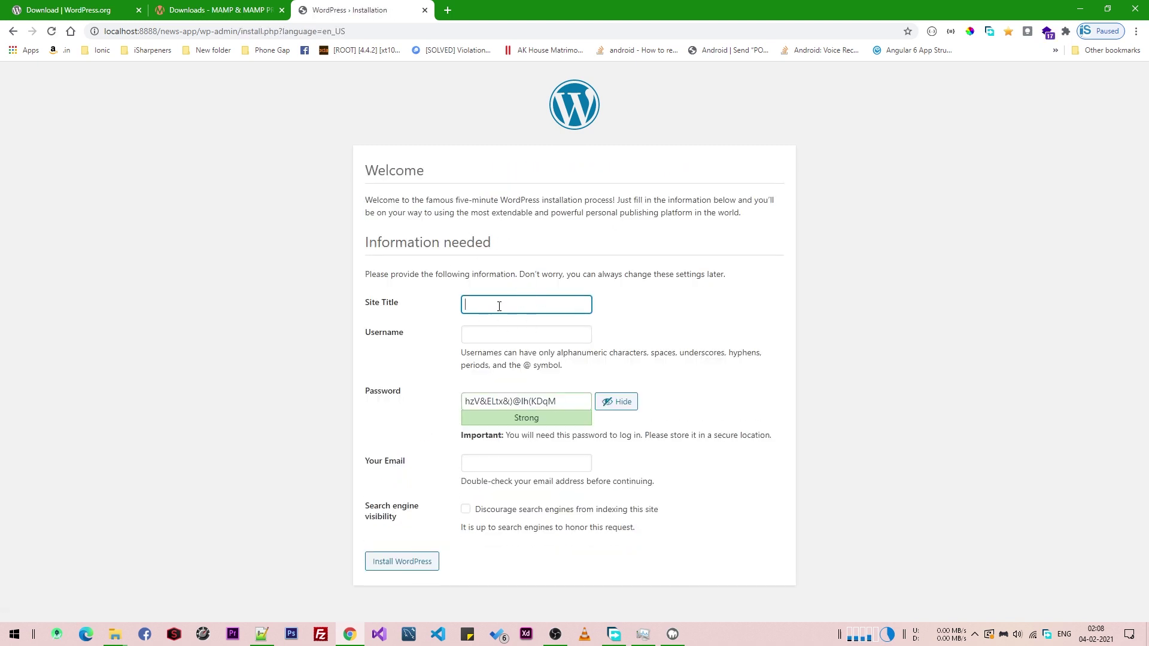
# - Enter site title 'News App', the admin username, a password and the admin e-mail
pyautogui.write('News App')
pyautogui.click(523, 331)
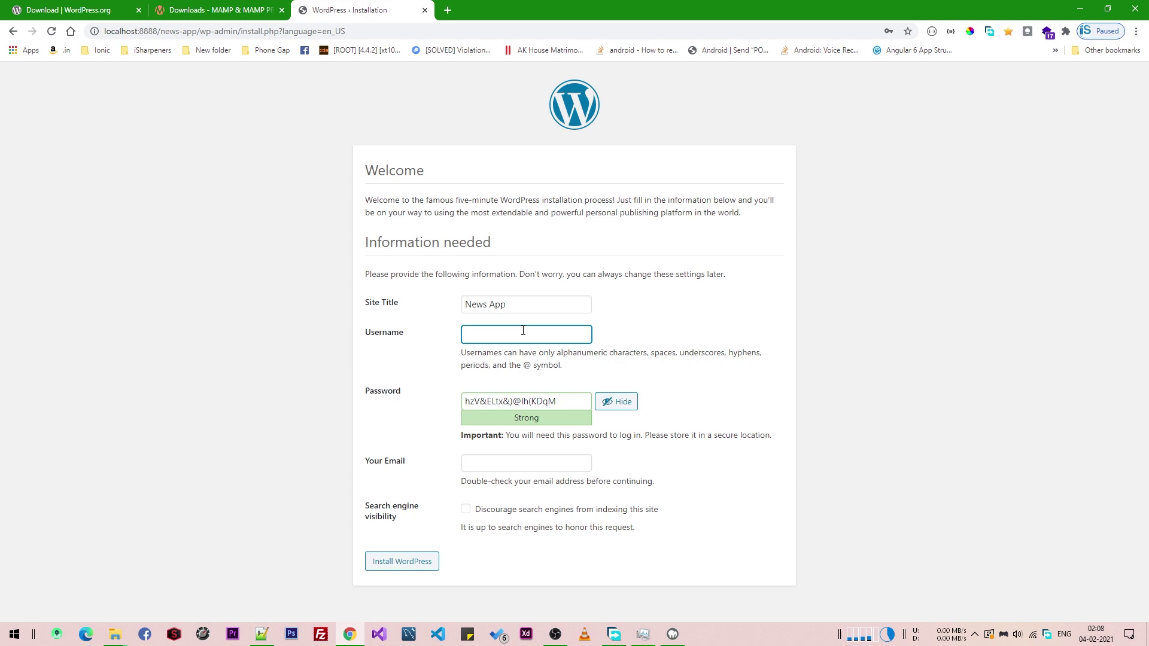
pyautogui.press('Down')
pyautogui.press('Tab')
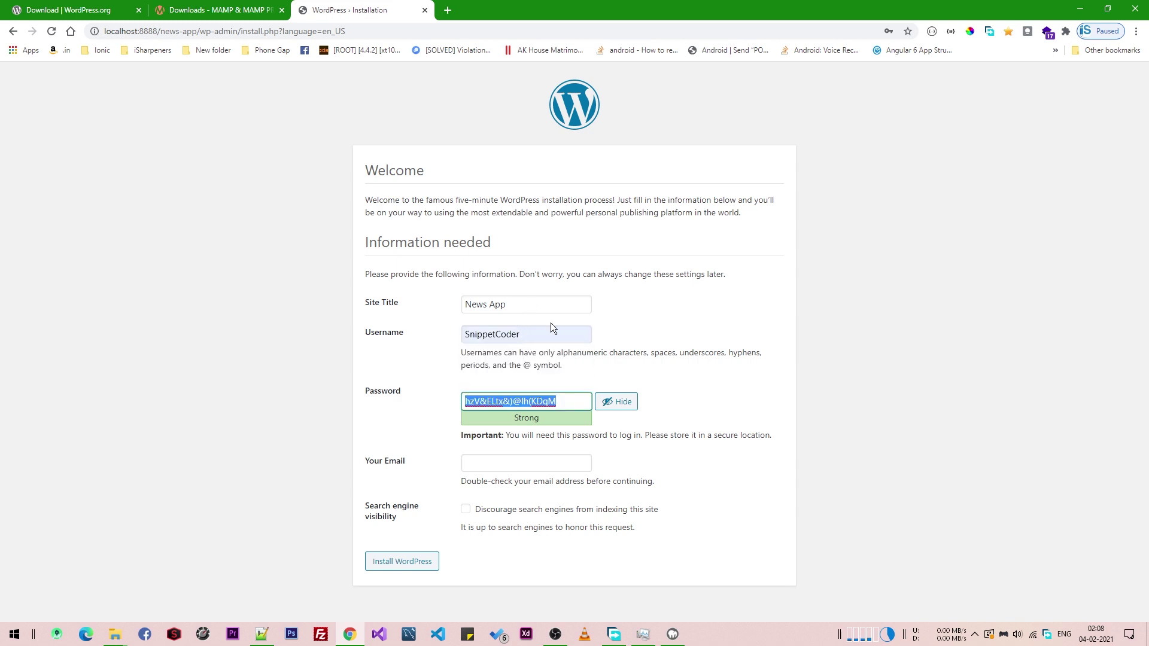
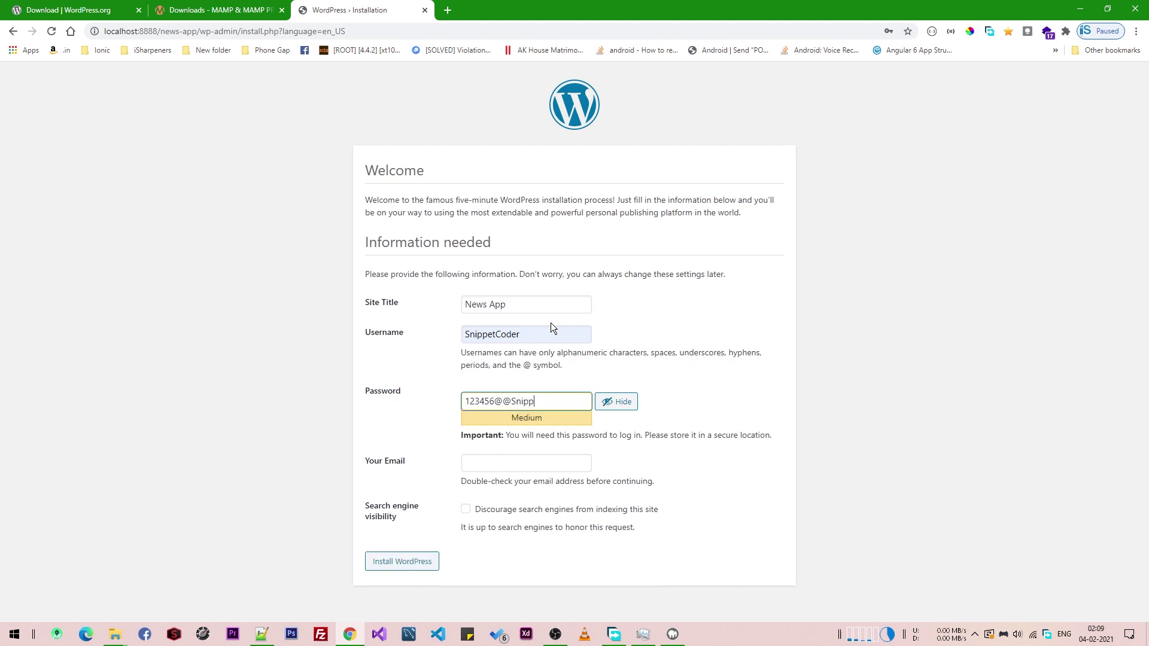
pyautogui.hotkey('ctrl', 'a')
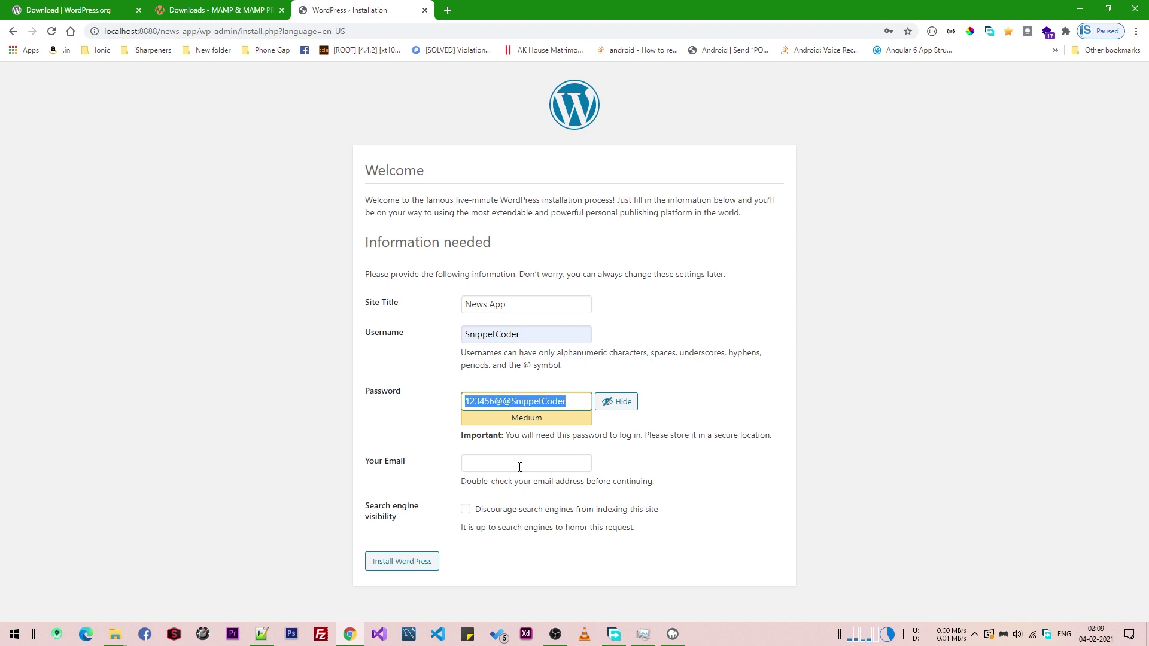
pyautogui.click(520, 467)
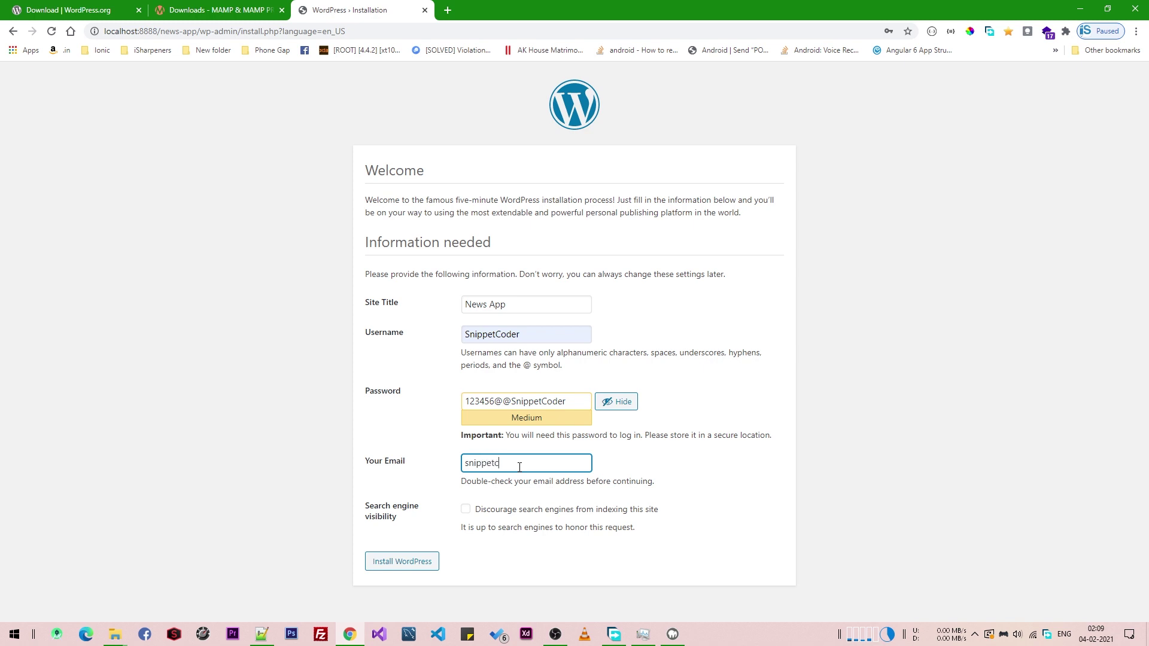
# - Install WordPress, dismiss the save-password prompt, and go to the login page
pyautogui.click(419, 566)
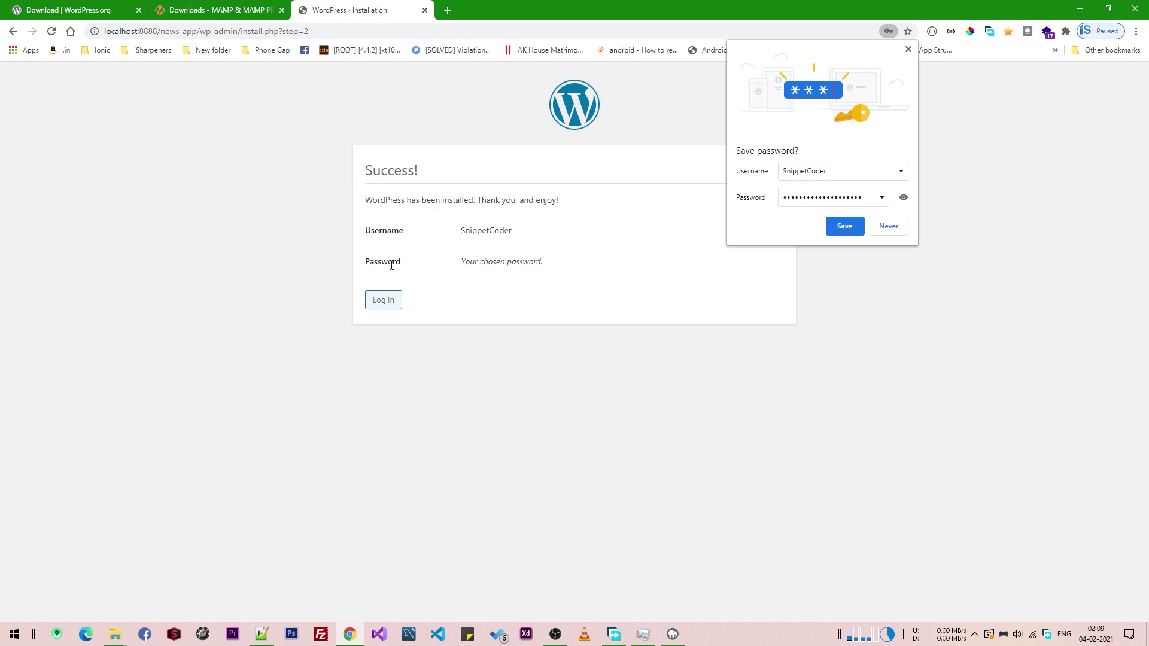
pyautogui.click(909, 48)
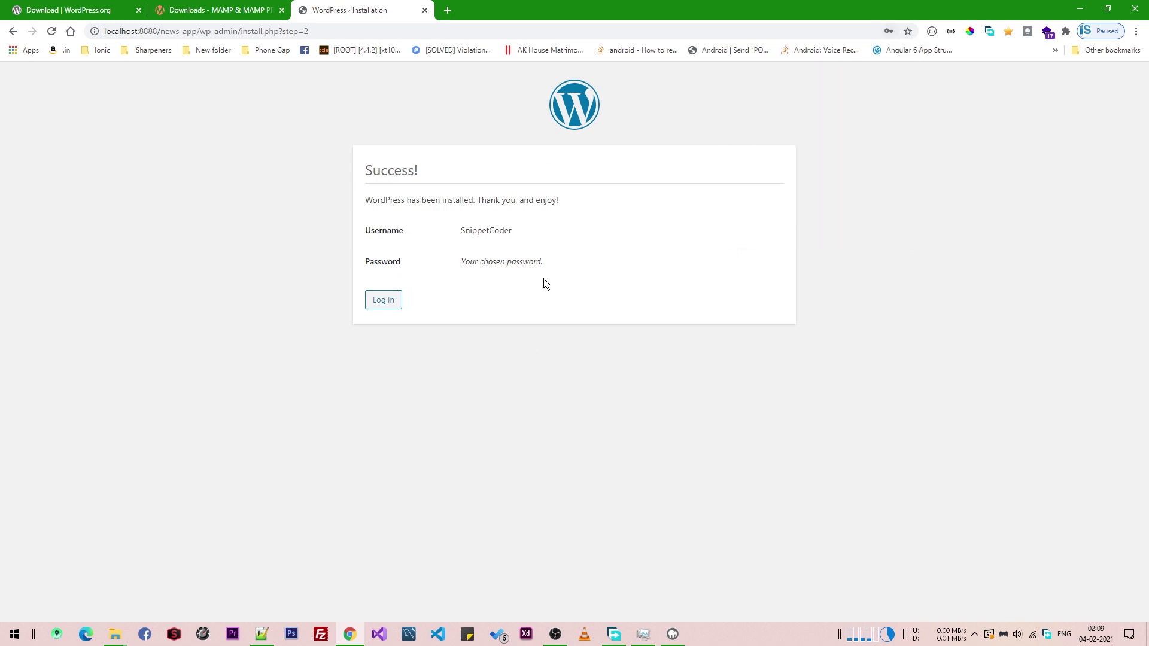
pyautogui.click(371, 302)
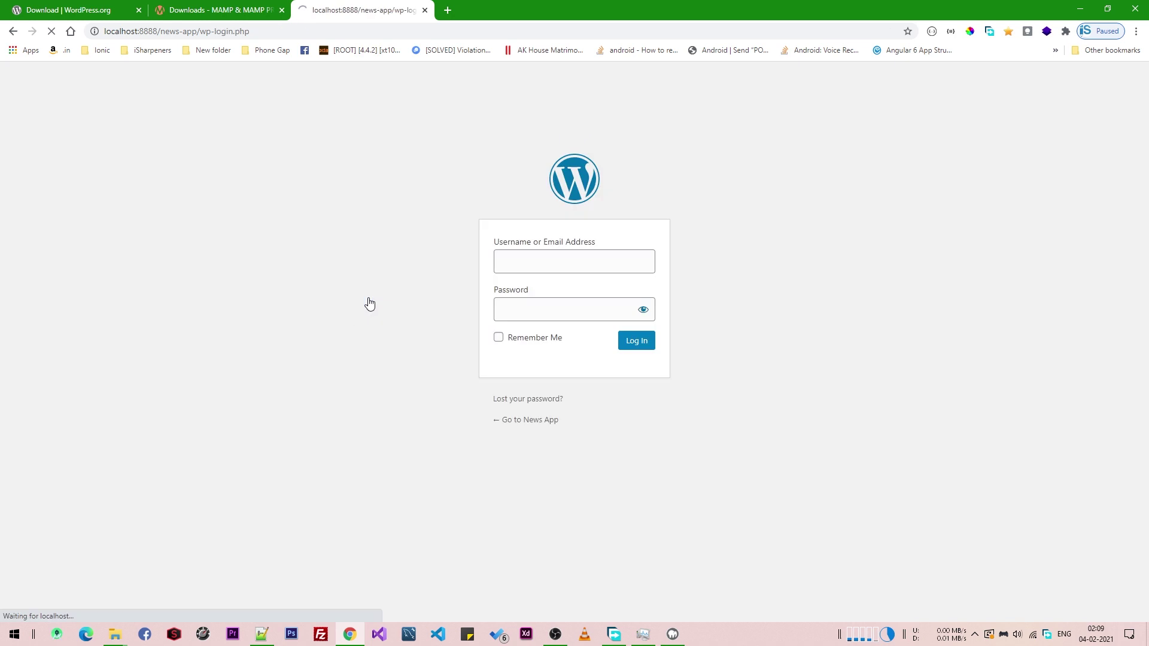
# - Log in with the admin username and pasted password, Remember Me ticked, and decline saving the password
pyautogui.click(609, 269)
pyautogui.write('snip')
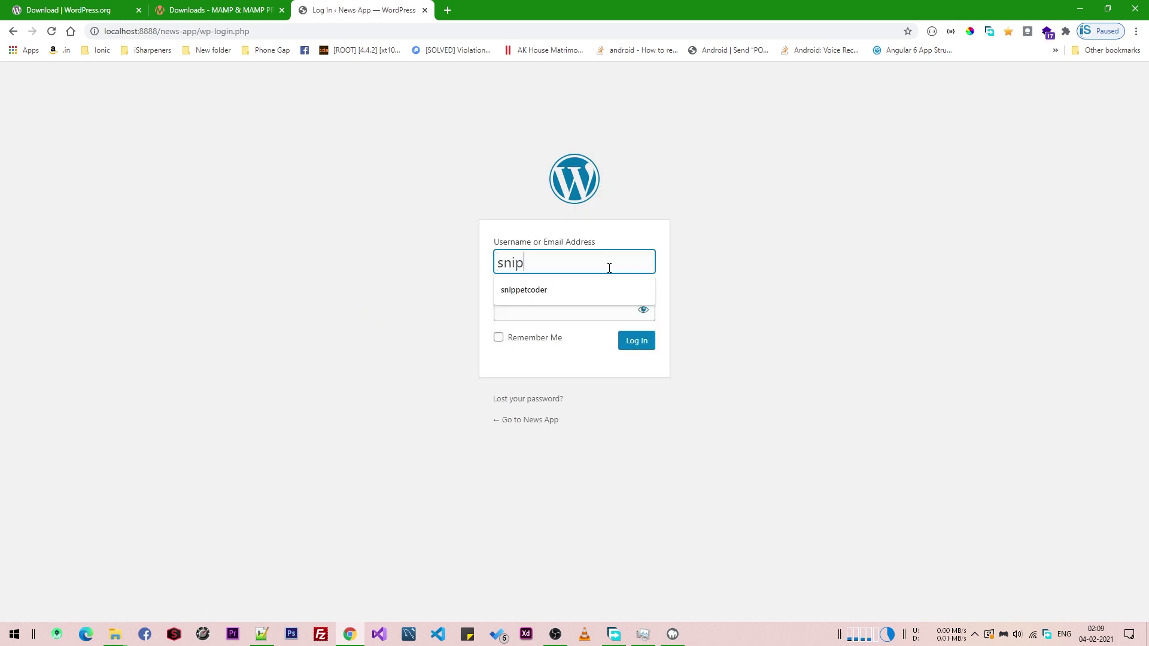
pyautogui.write('petcoder')
pyautogui.press('Tab')
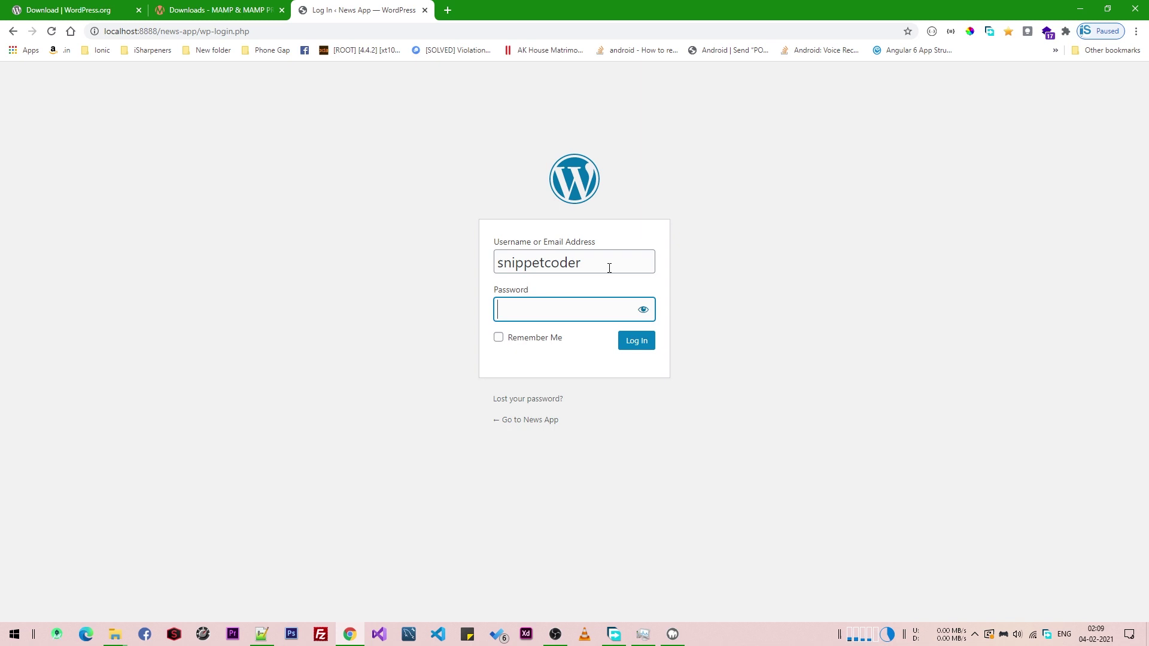
pyautogui.hotkey('ctrl', 'v')
pyautogui.click(541, 337)
pyautogui.click(637, 340)
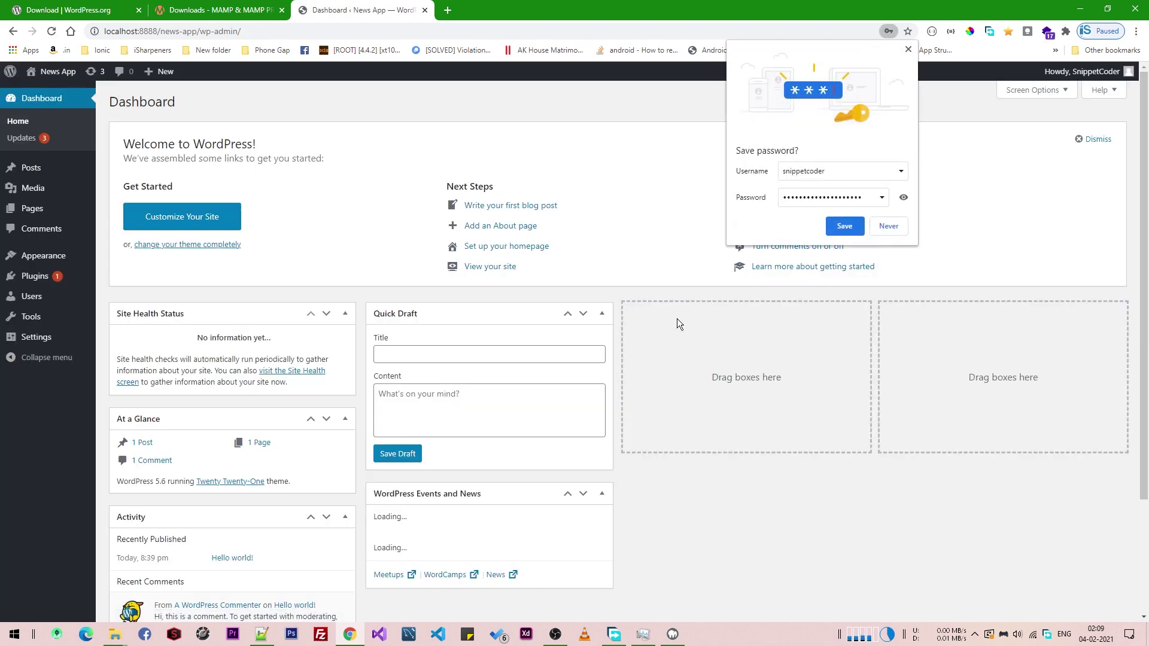
pyautogui.click(908, 49)
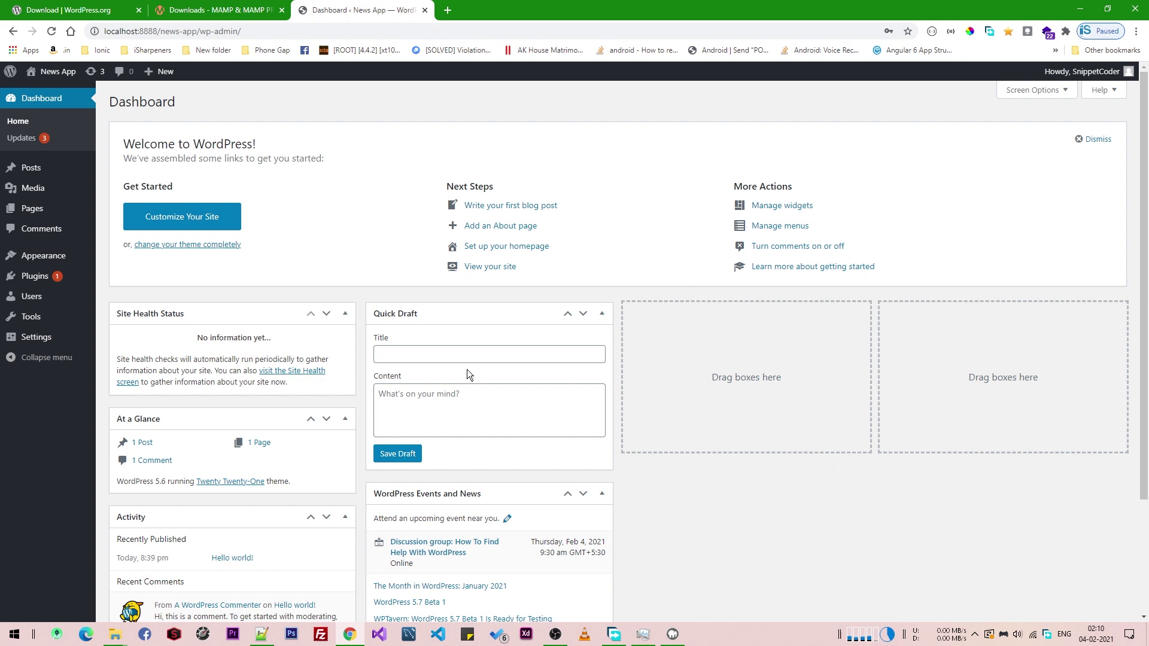
pyautogui.click(448, 10)
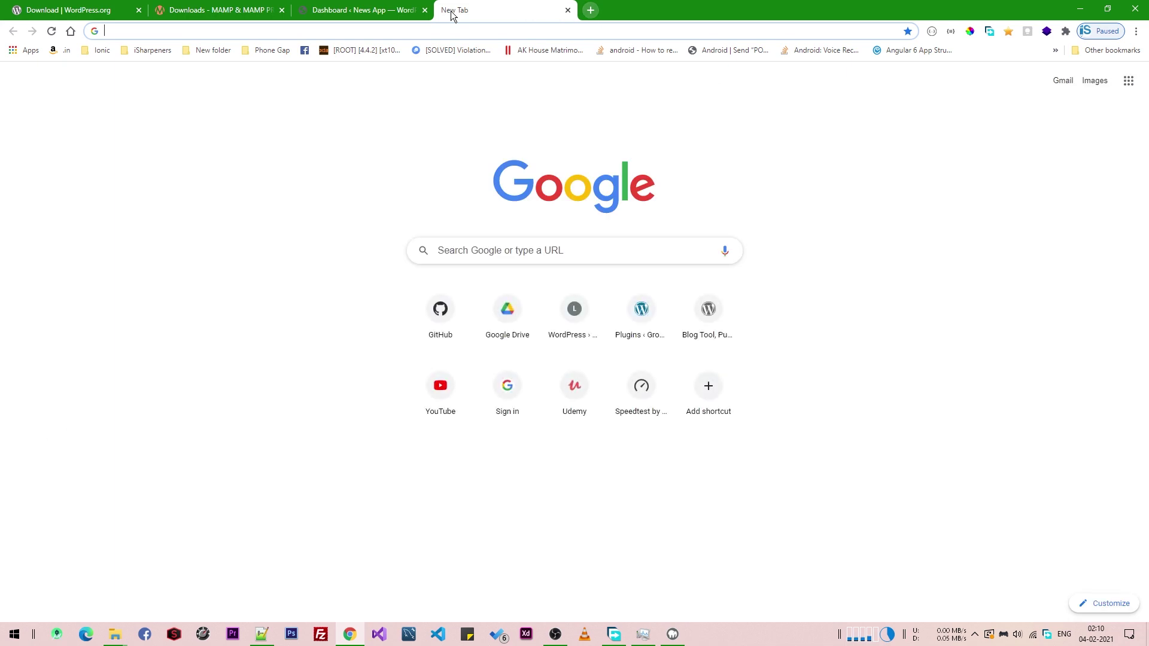
# - Load the News App front page at localhost:8888/news-app in the new tab
pyautogui.write('localhost:8888/')
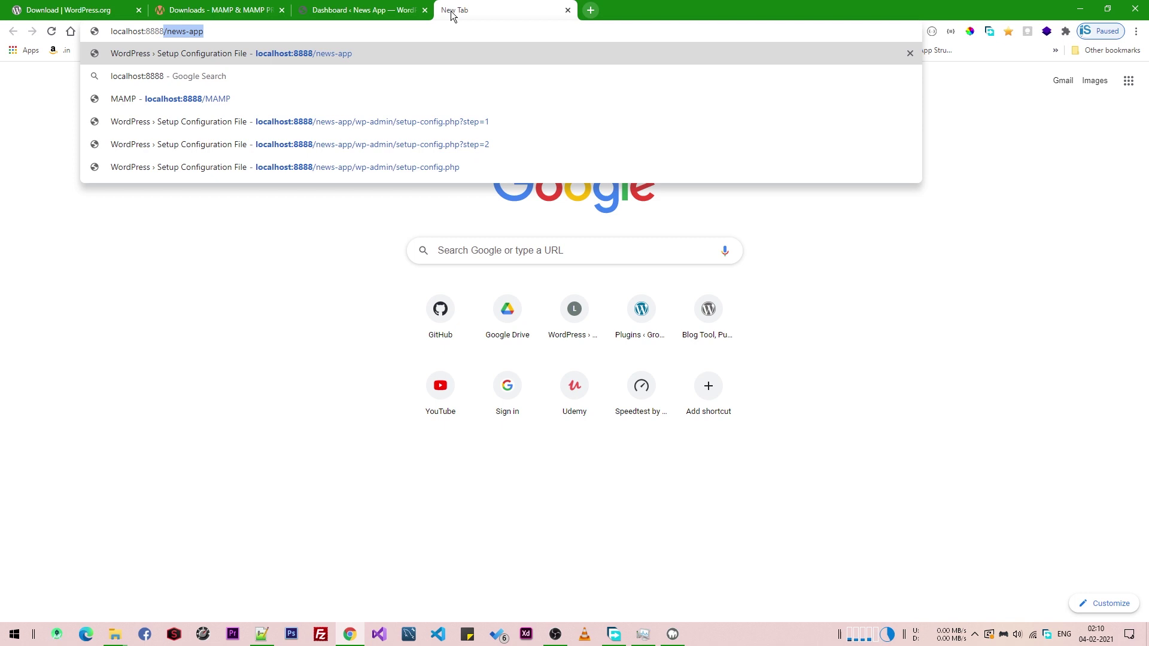
pyautogui.press('End')
pyautogui.press('Return')
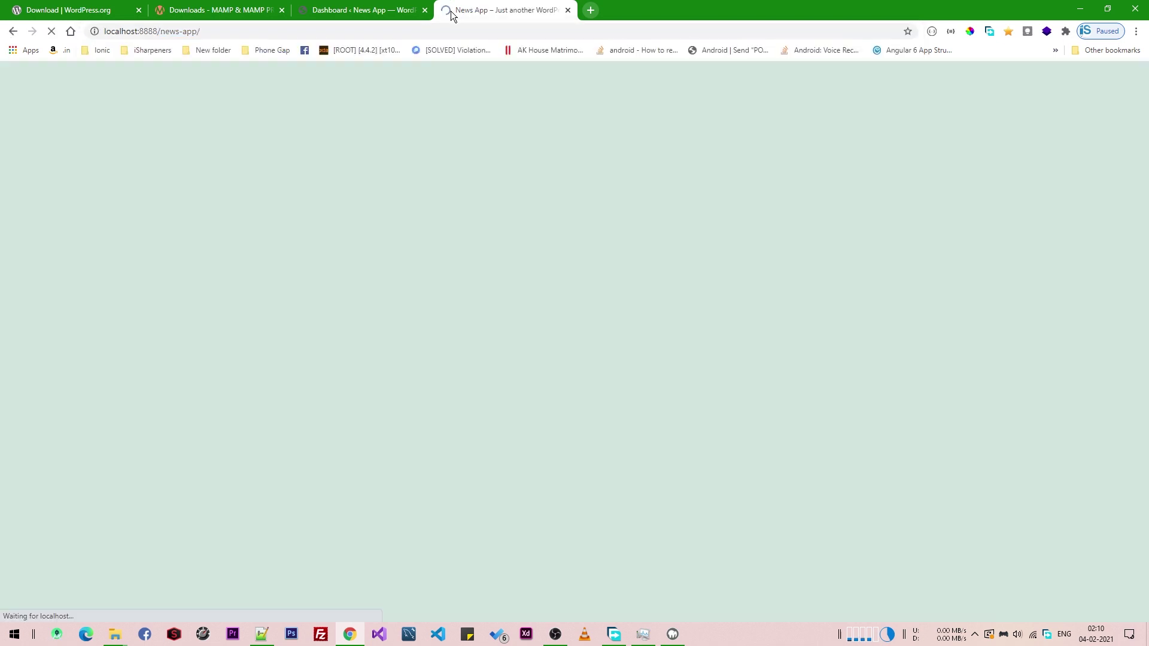